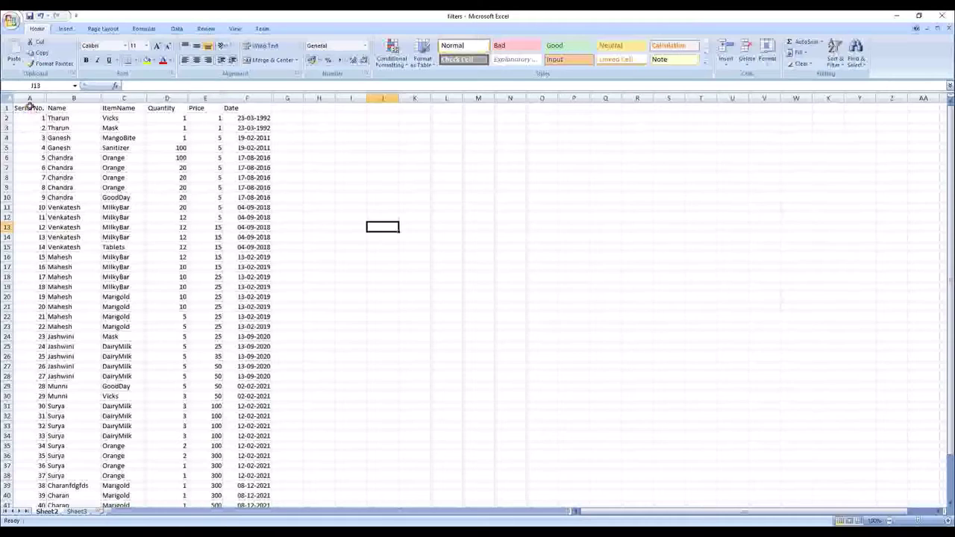
Review the Sheet2 sales table by highlighting names, quantities, prices and dates.
mouse_move(33, 110)
mouse_down()
mouse_move(263, 181)
mouse_move(237, 357)
mouse_up()
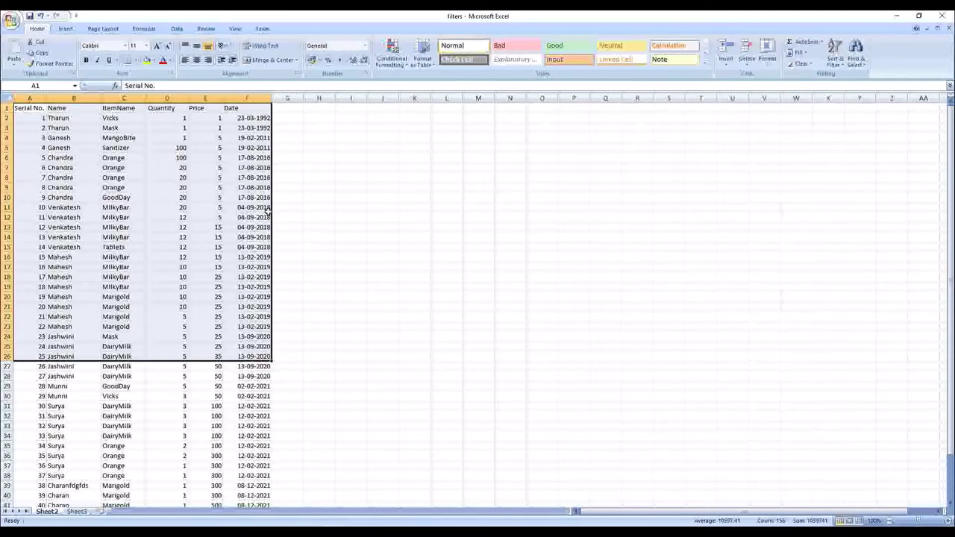
click(296, 186)
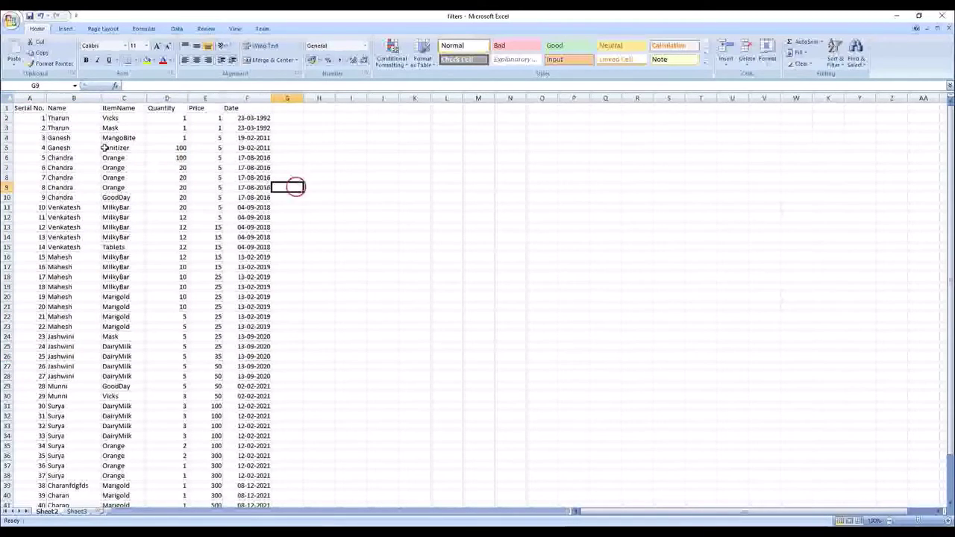
click(68, 139)
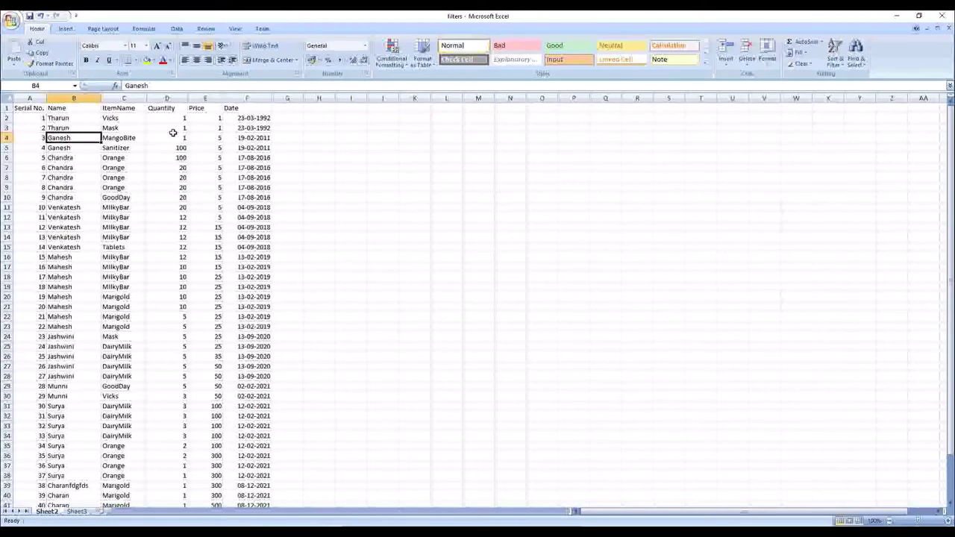
drag(174, 137, 179, 176)
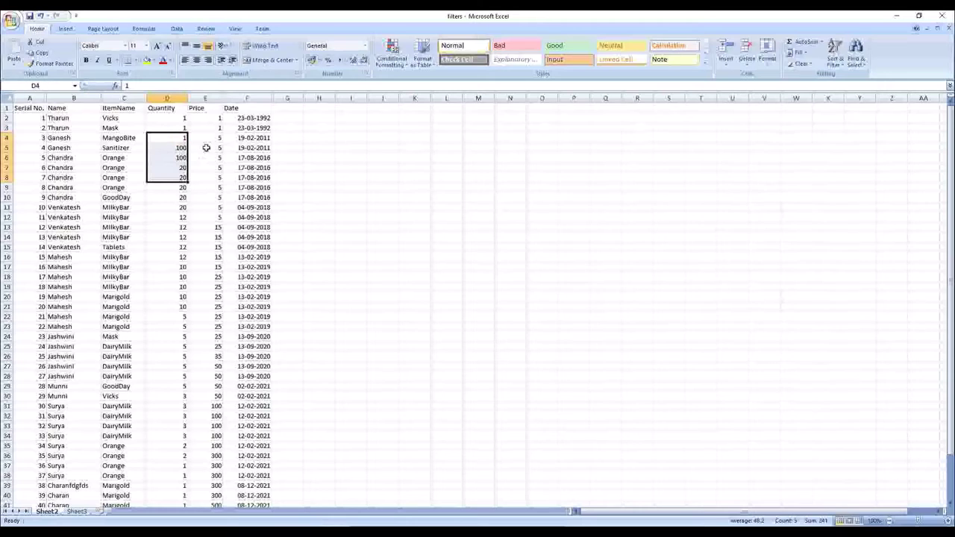
drag(221, 129, 225, 195)
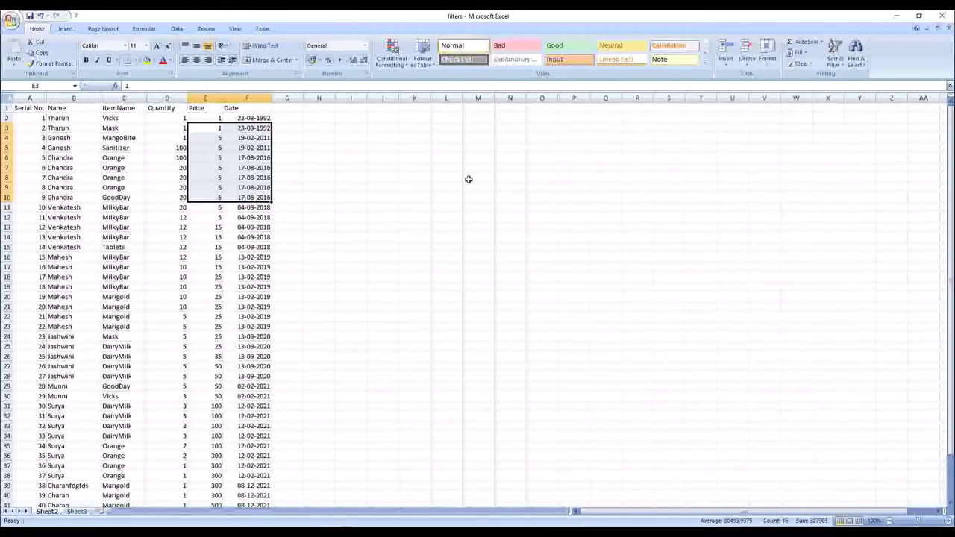
click(425, 183)
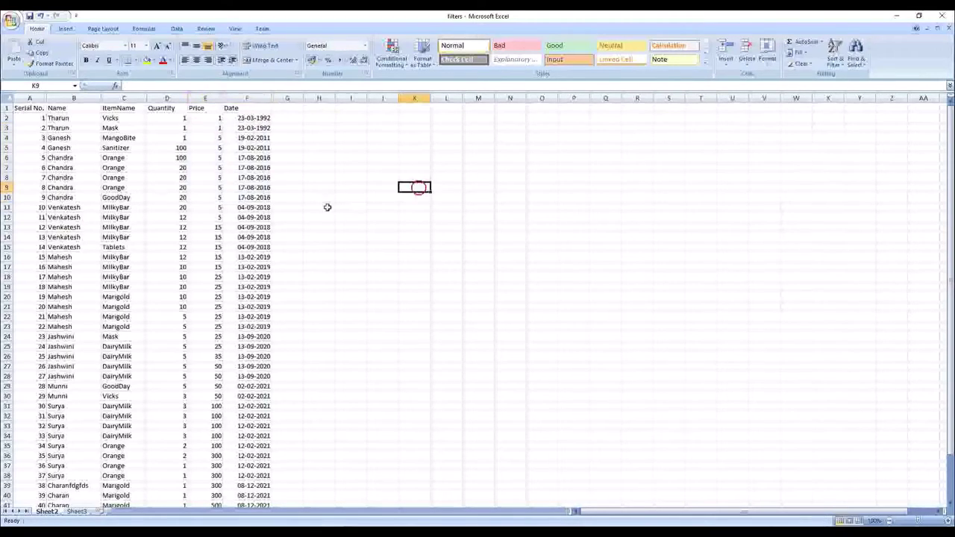
scroll(177, 203, down, 4)
scroll(177, 204, down, 5)
scroll(177, 203, up, 9)
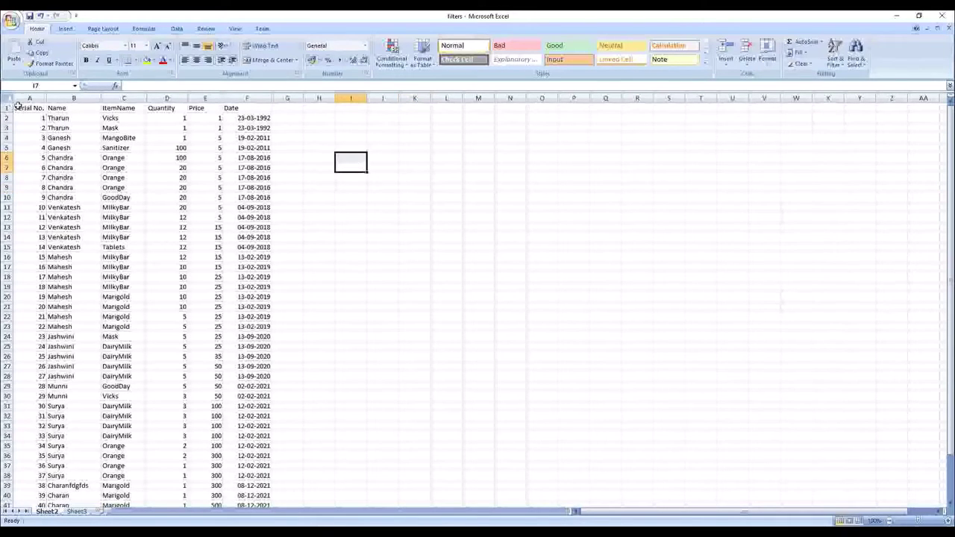
Highlight the table's header row and its first 30 rows to check the data extent.
drag(23, 108, 253, 107)
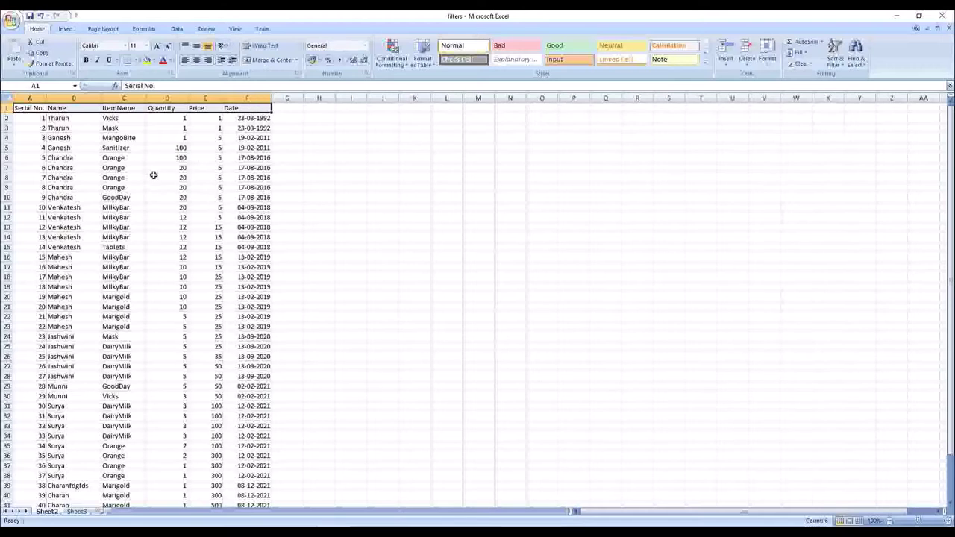
click(181, 187)
drag(18, 107, 278, 108)
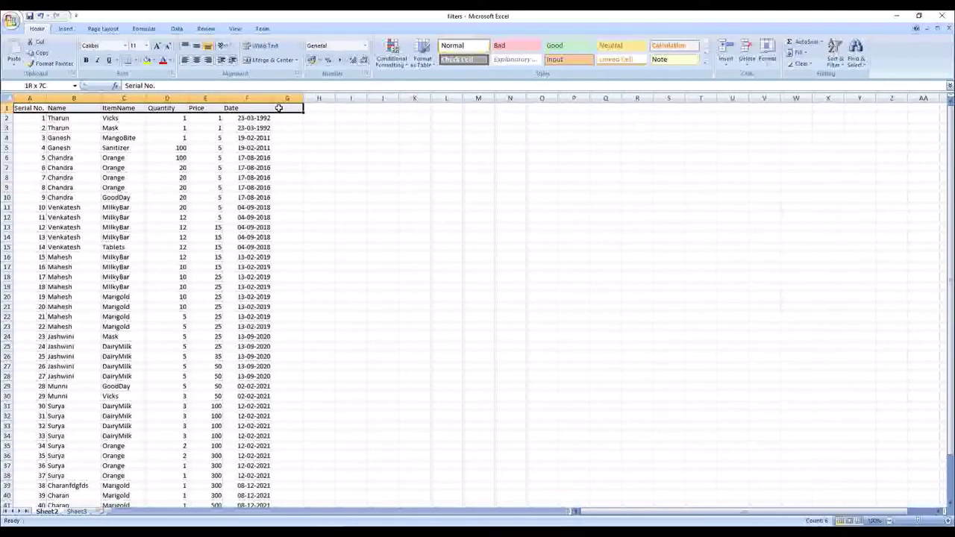
click(328, 151)
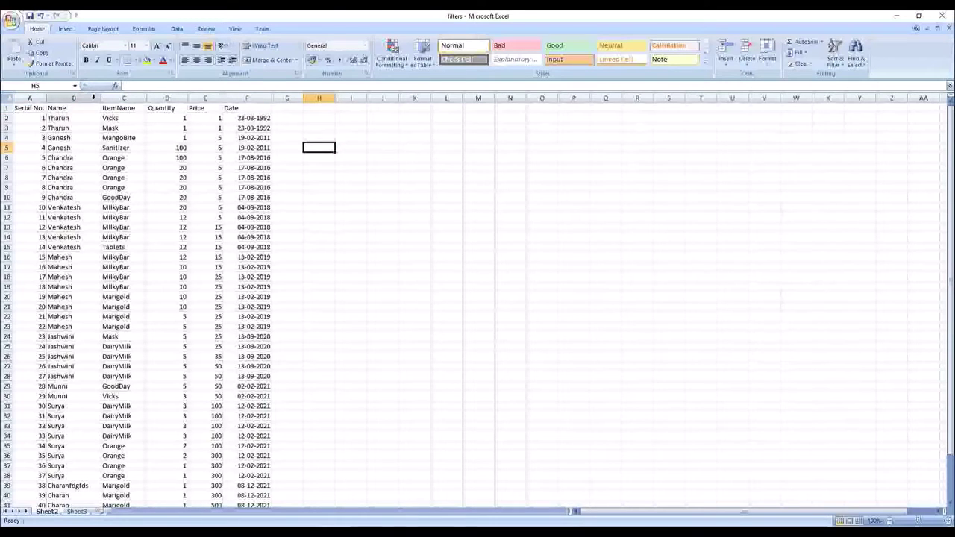
drag(26, 108, 269, 396)
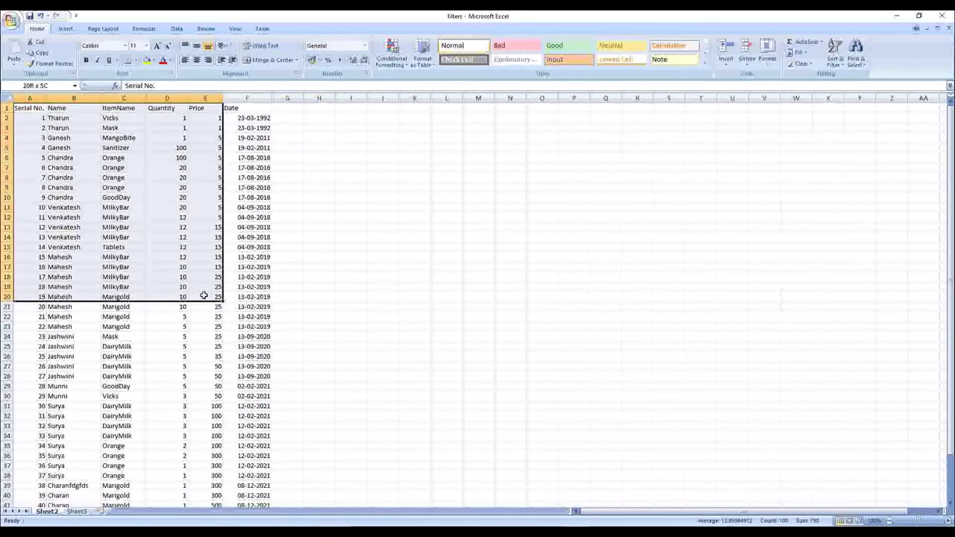
click(234, 135)
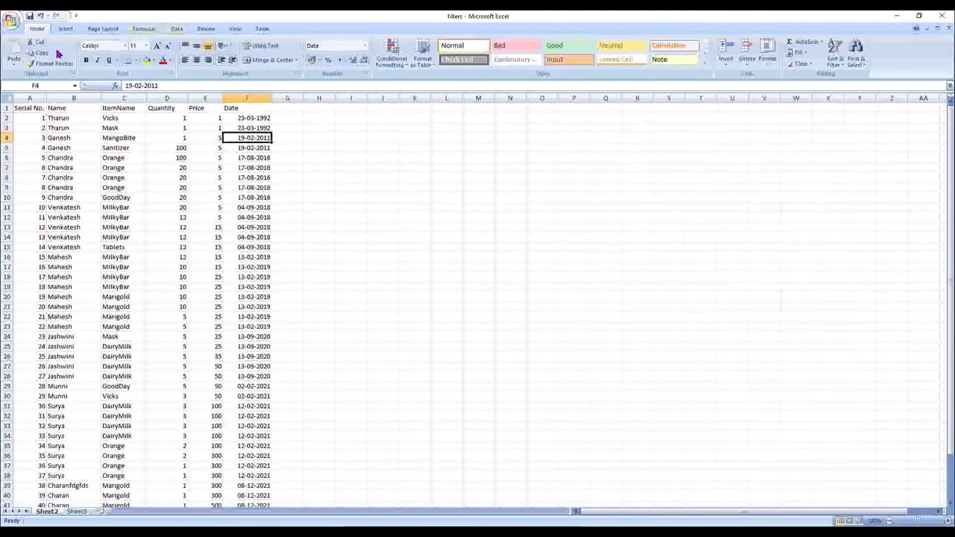
Create a PivotTable from Sheet2!$A$1:$F$45 placed on a new worksheet.
click(177, 29)
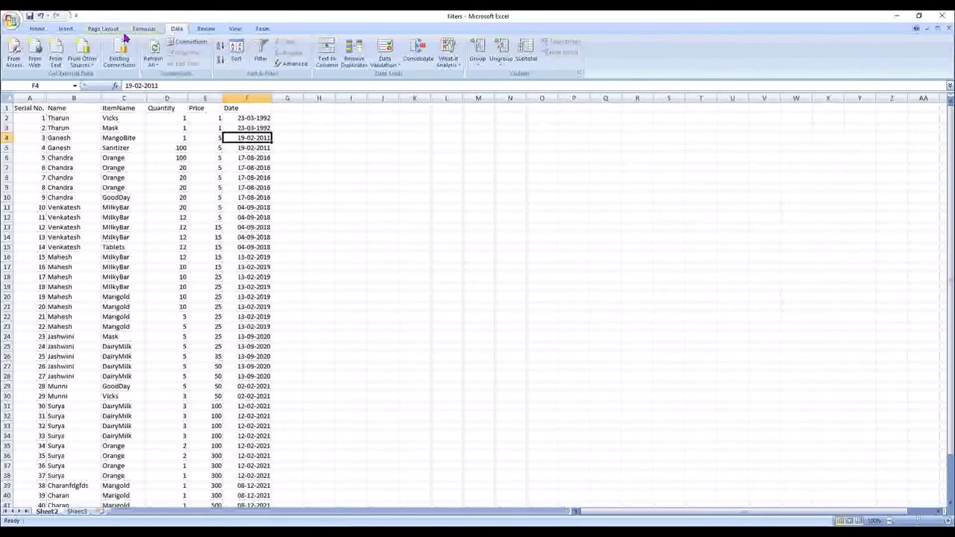
click(66, 30)
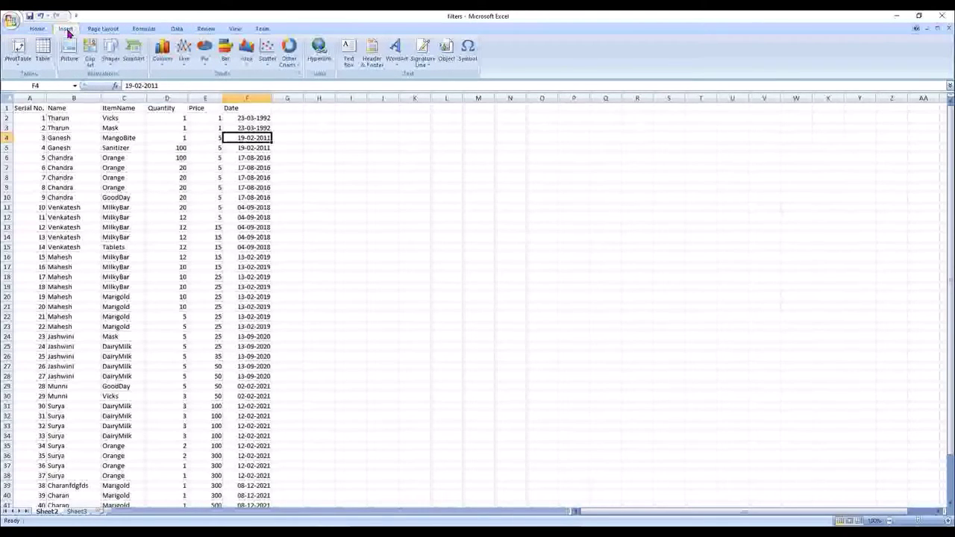
click(19, 58)
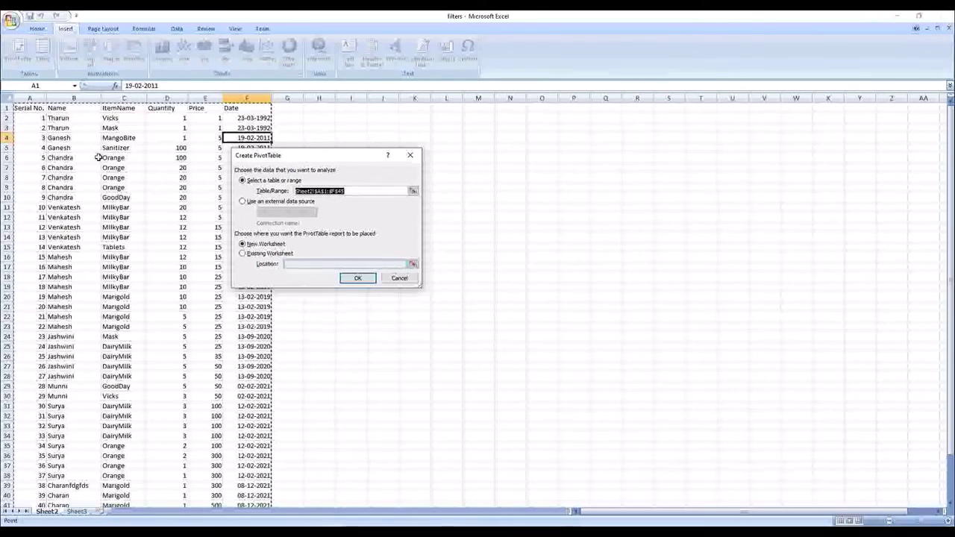
scroll(250, 337, down, 6)
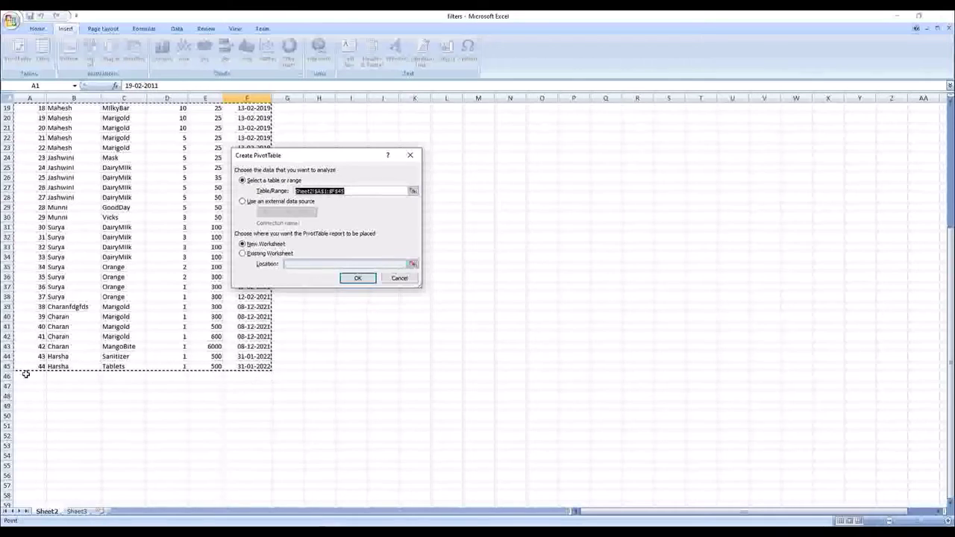
click(412, 190)
scroll(162, 234, up, 6)
mouse_move(22, 108)
mouse_down()
mouse_move(226, 476)
mouse_move(245, 486)
mouse_up()
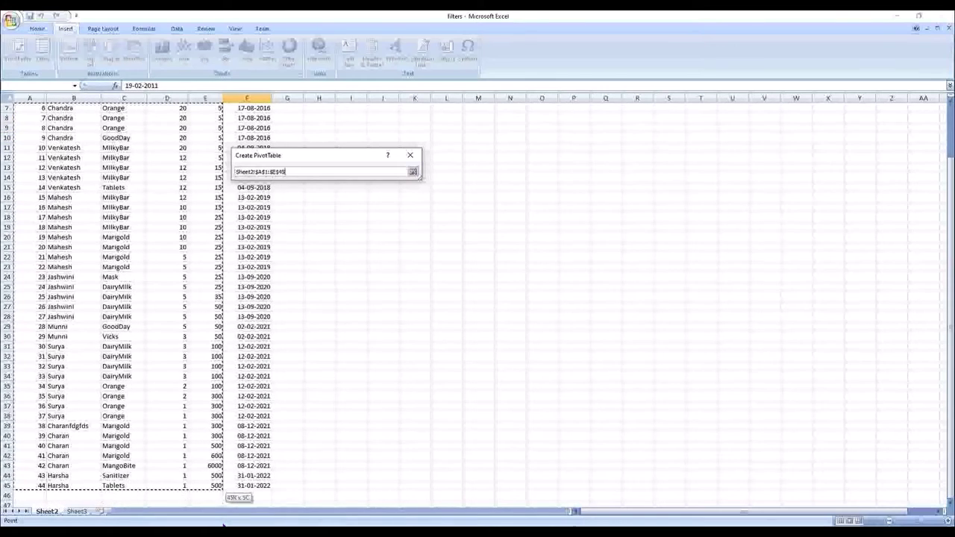
click(412, 172)
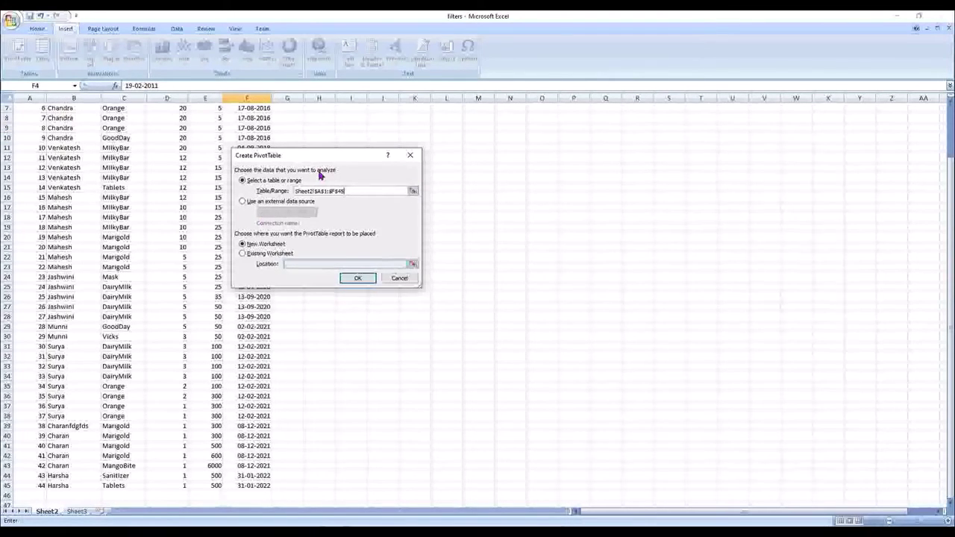
drag(319, 161, 419, 139)
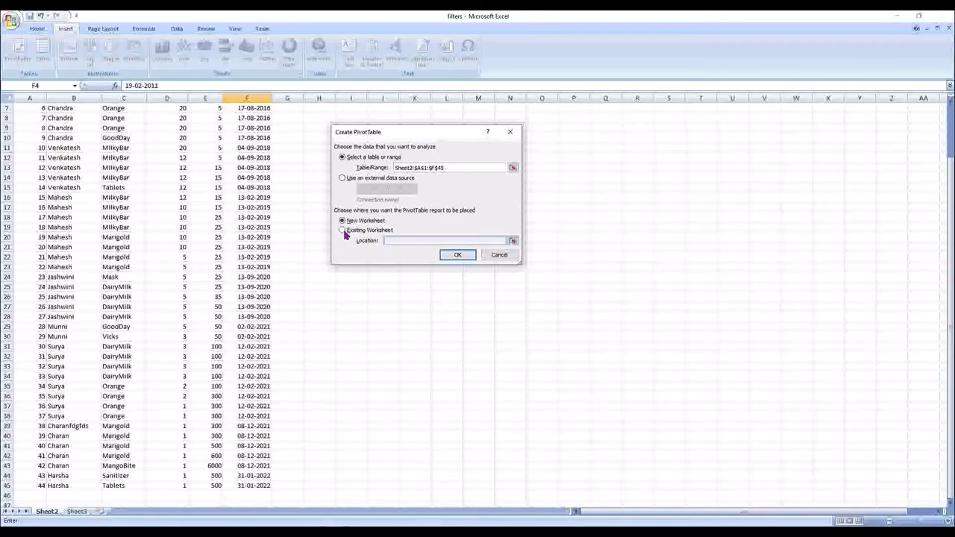
click(344, 229)
click(343, 221)
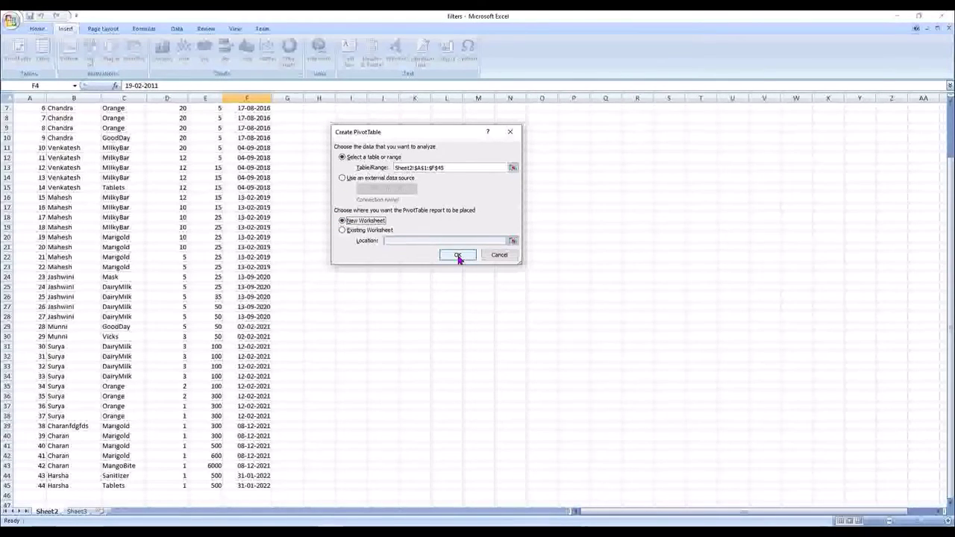
click(458, 256)
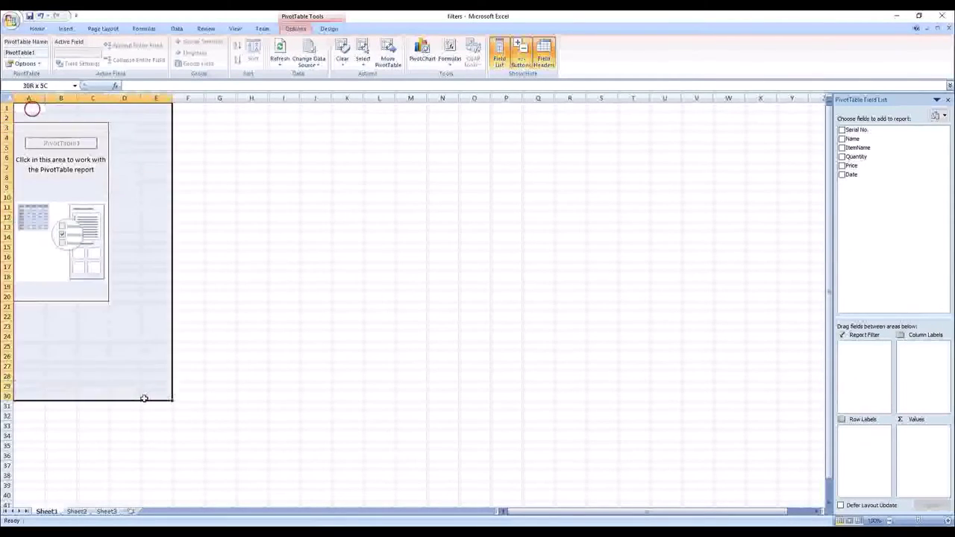
Add the Name field as the PivotTable's row labels.
click(33, 110)
click(47, 185)
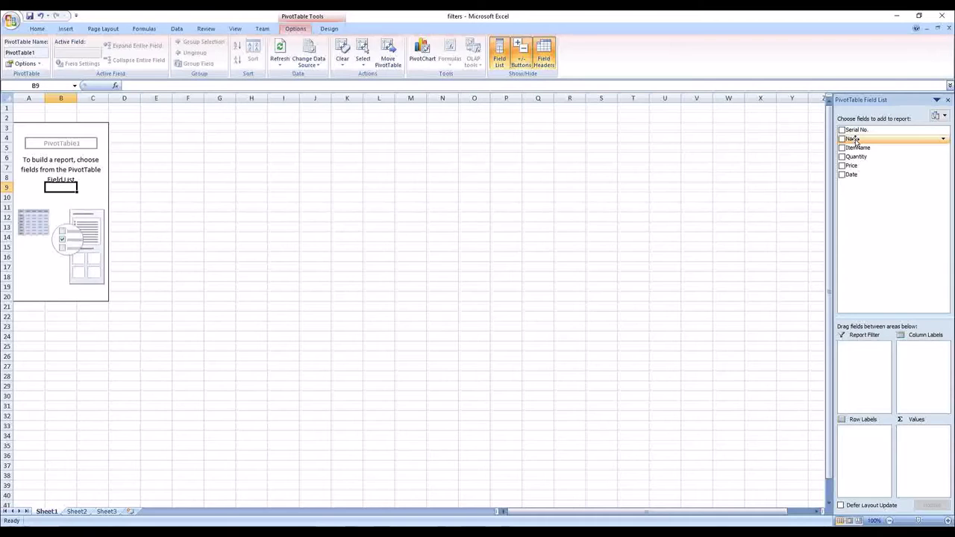
mouse_move(855, 140)
mouse_down()
mouse_move(869, 454)
mouse_move(874, 306)
mouse_up()
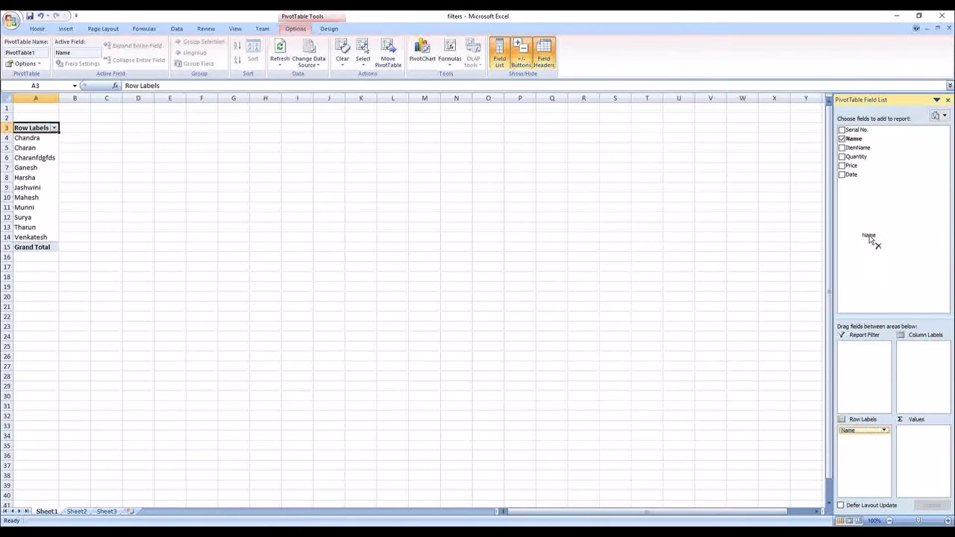
drag(872, 239, 866, 209)
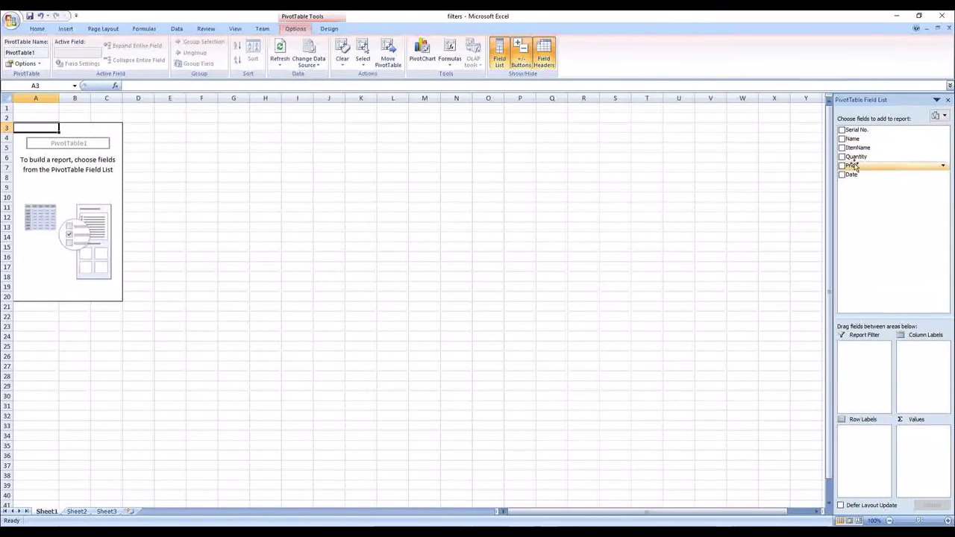
drag(854, 139, 865, 454)
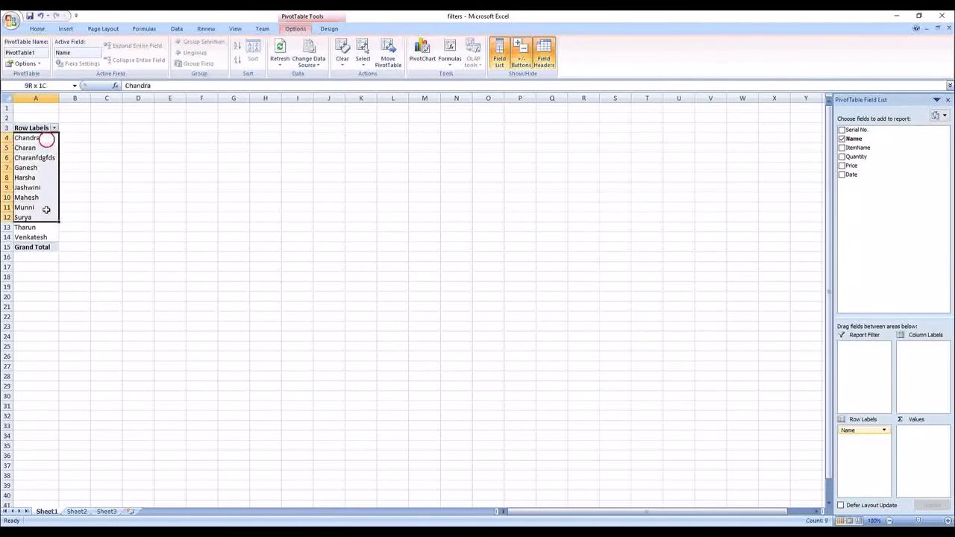
Highlight the customer names listed in the pivot down to Grand Total.
drag(49, 140, 46, 247)
drag(71, 138, 482, 147)
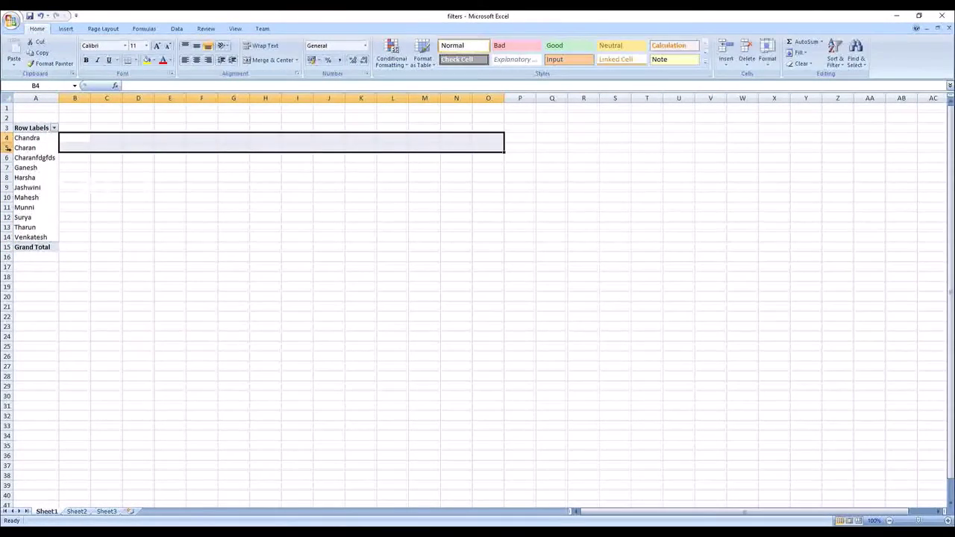
mouse_move(24, 147)
mouse_down()
mouse_move(46, 307)
mouse_move(59, 185)
mouse_up()
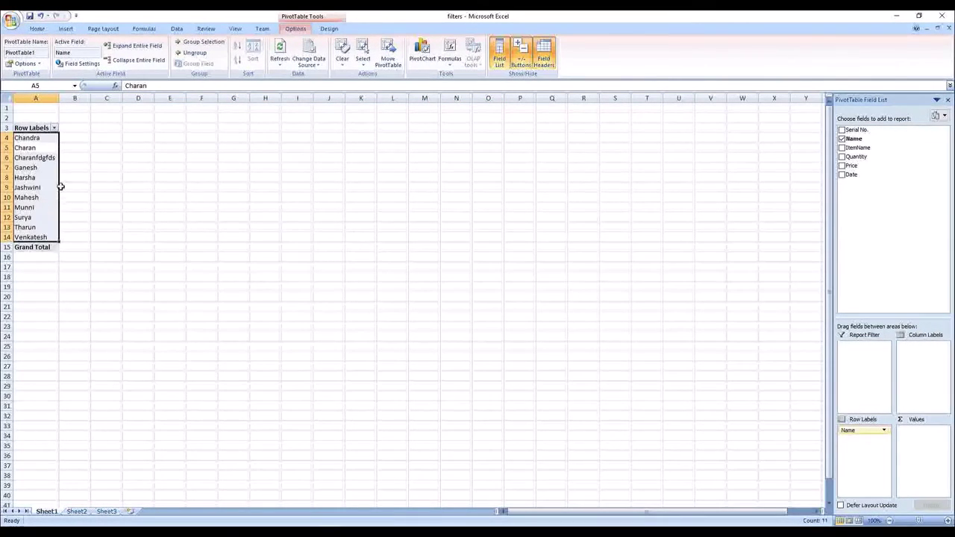
click(74, 172)
click(35, 138)
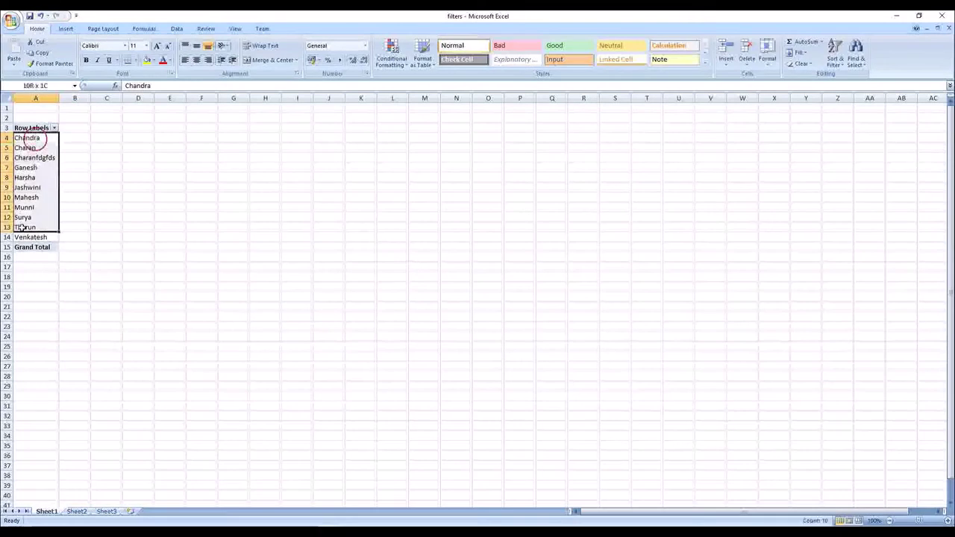
drag(35, 138, 30, 247)
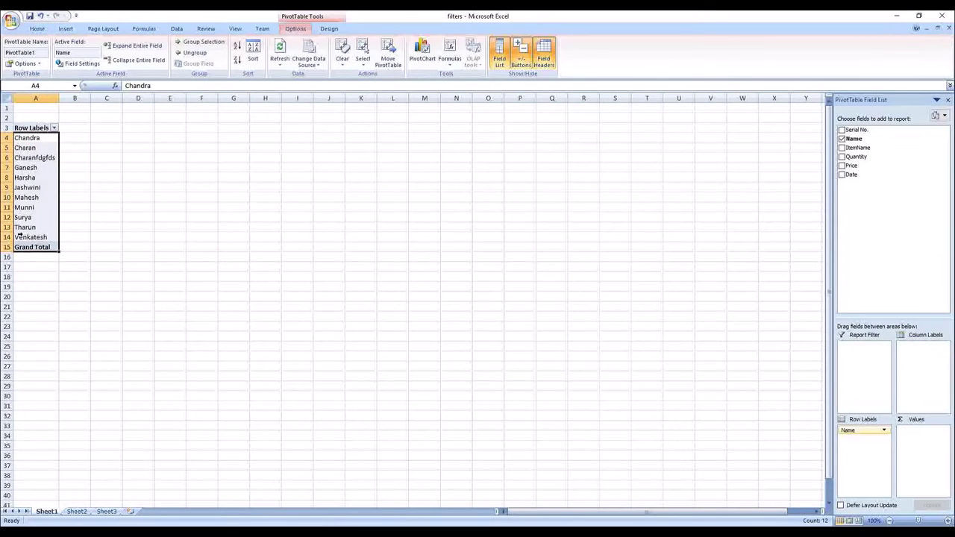
Reselect the names in A4:A14, then make ItemName the column labels.
click(108, 227)
click(41, 138)
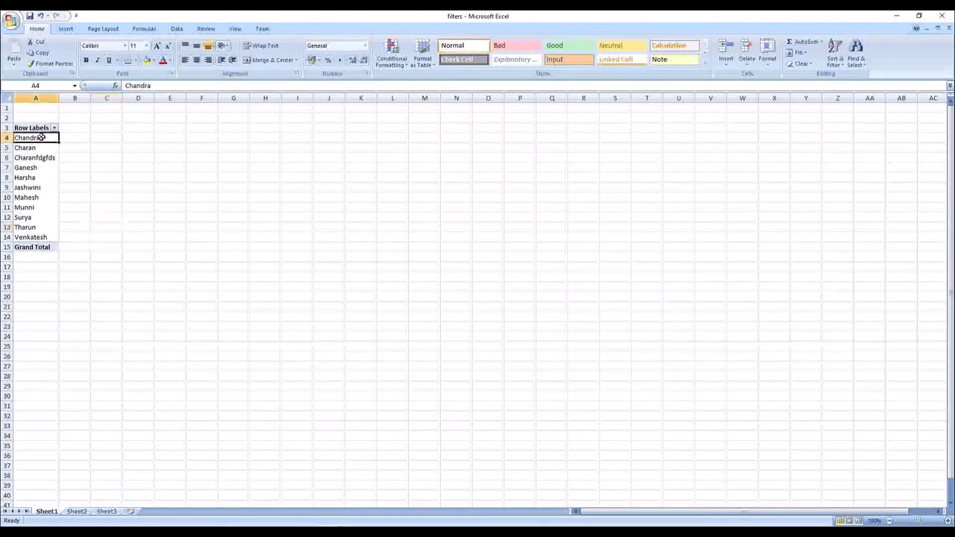
drag(42, 138, 42, 238)
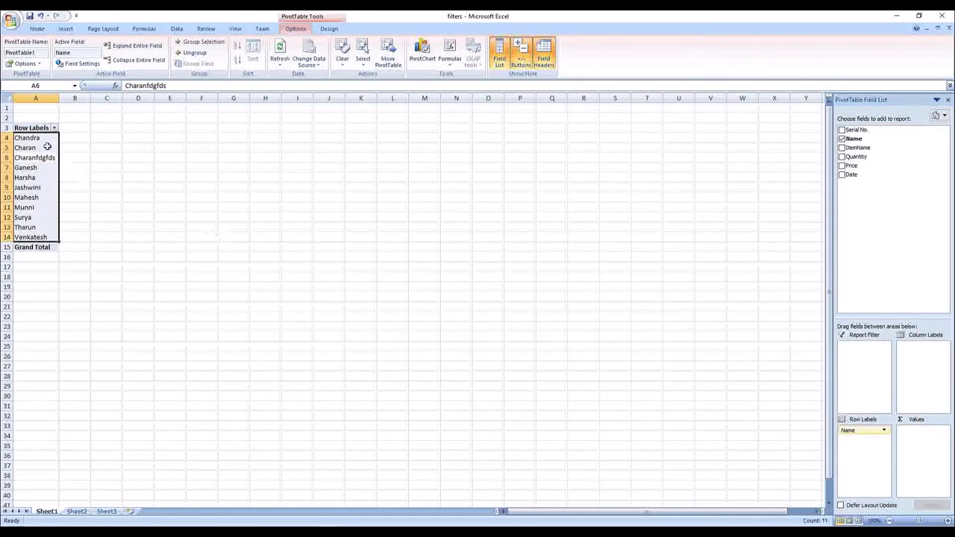
click(28, 127)
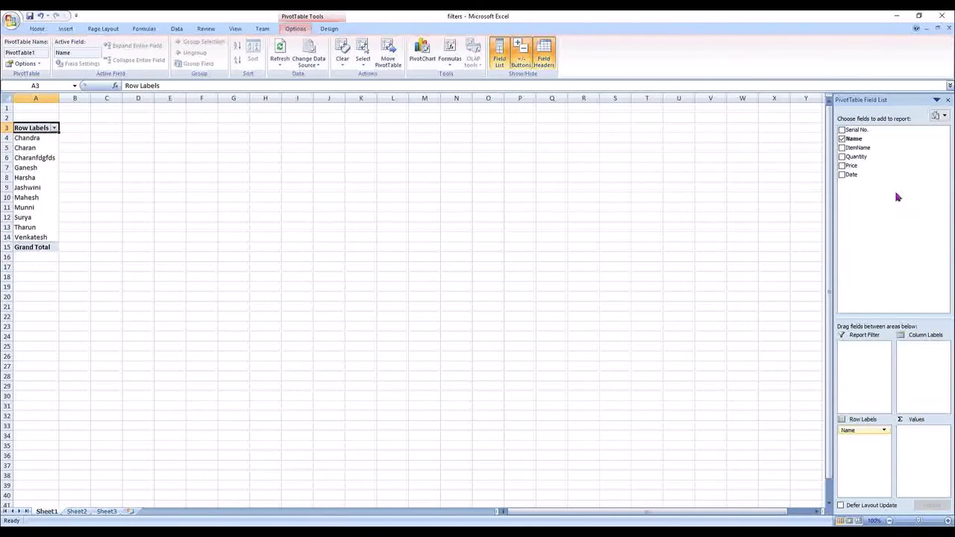
drag(867, 147, 938, 366)
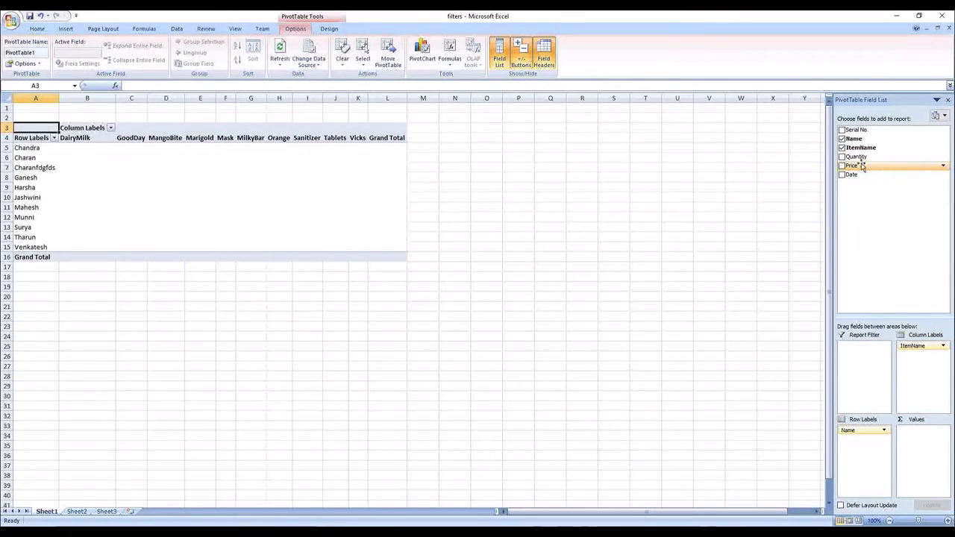
Add Price to the values as Sum of Price and check totals like 1400 and 7400.
mouse_move(858, 165)
mouse_down()
mouse_move(934, 425)
mouse_move(925, 446)
mouse_up()
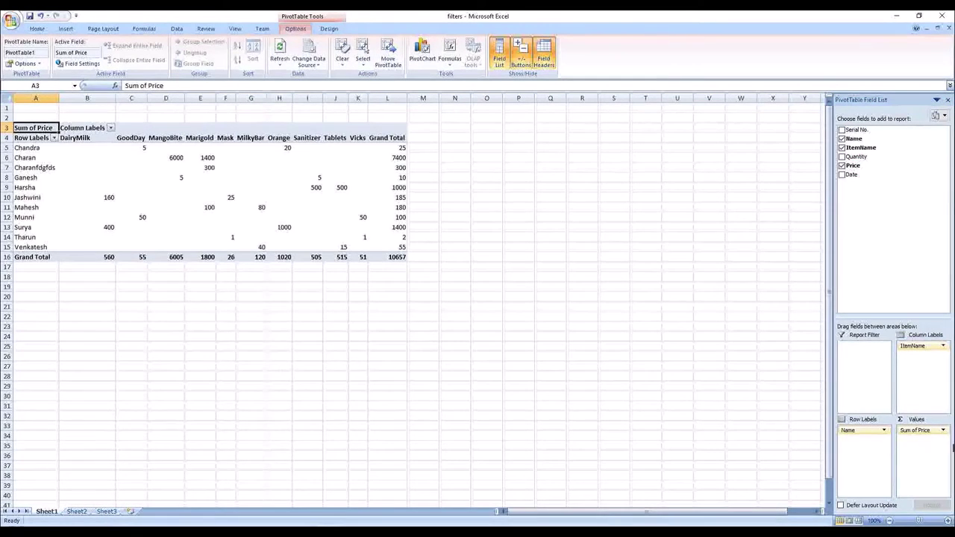
click(17, 148)
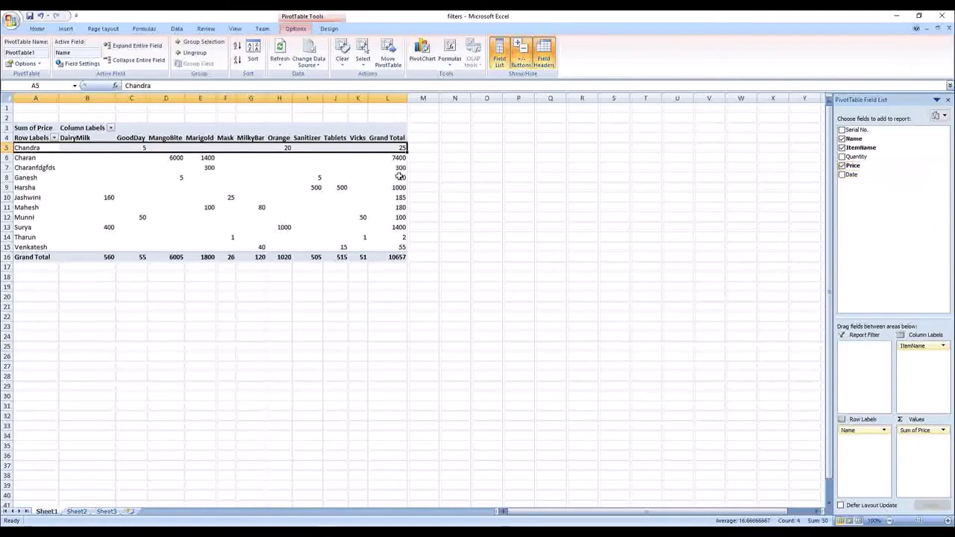
click(179, 158)
click(210, 157)
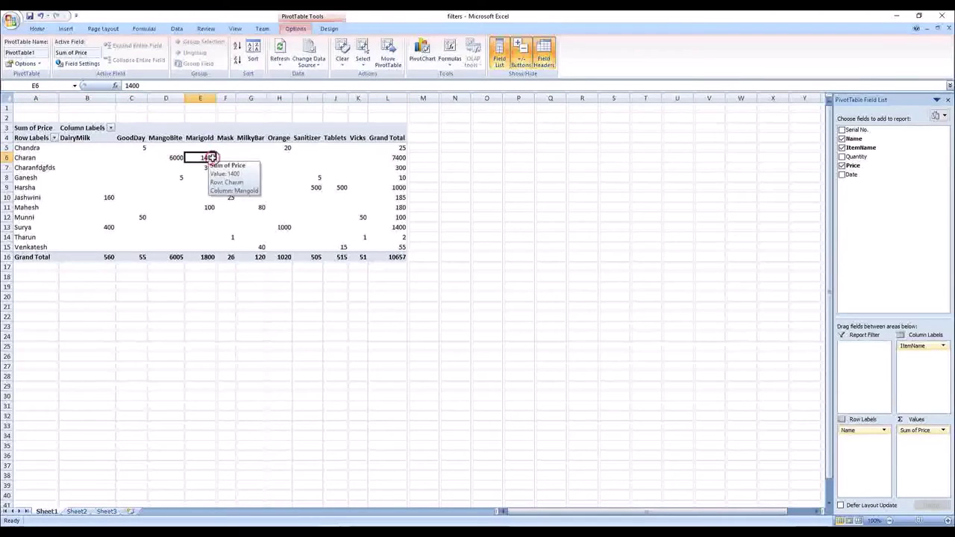
click(400, 157)
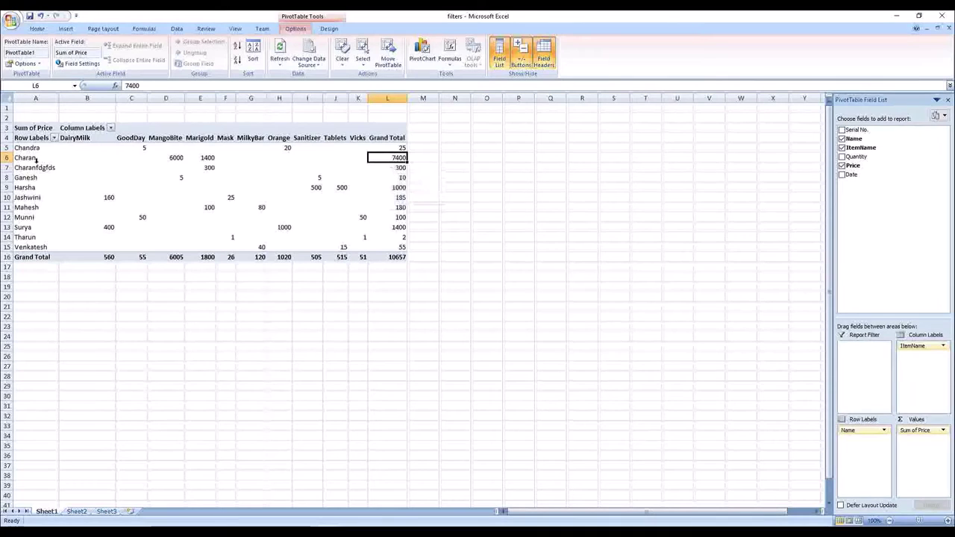
drag(22, 150, 380, 246)
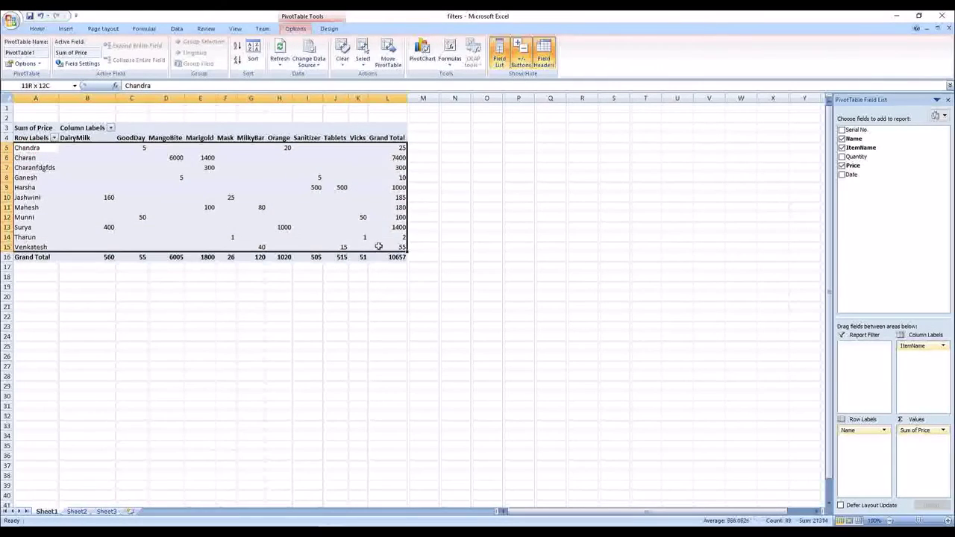
click(924, 365)
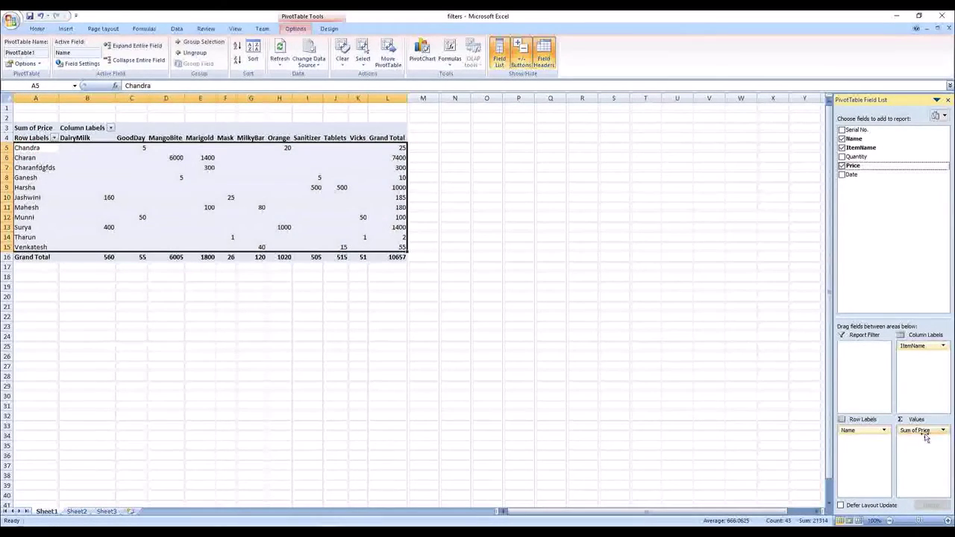
Change the Price value field's summary from Sum to Count in Value Field Settings.
click(938, 432)
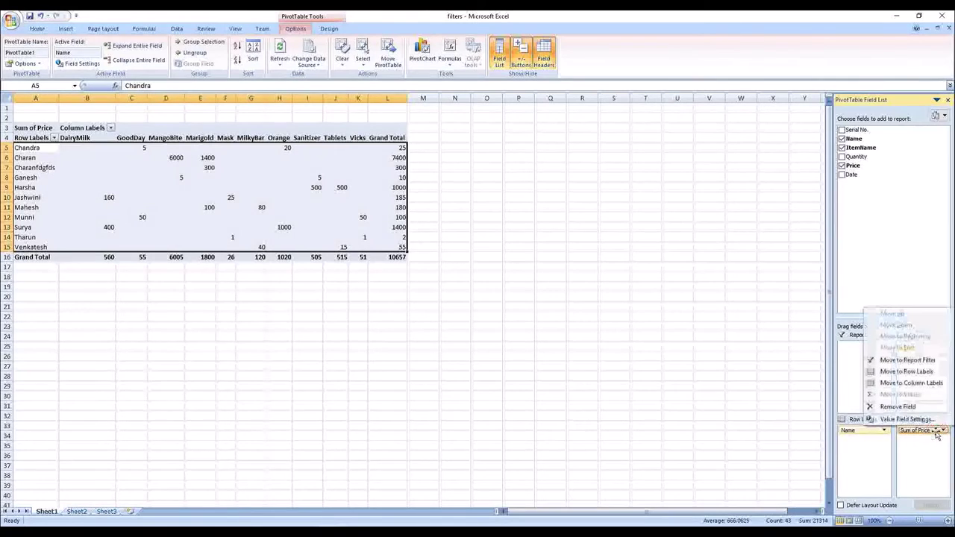
click(924, 450)
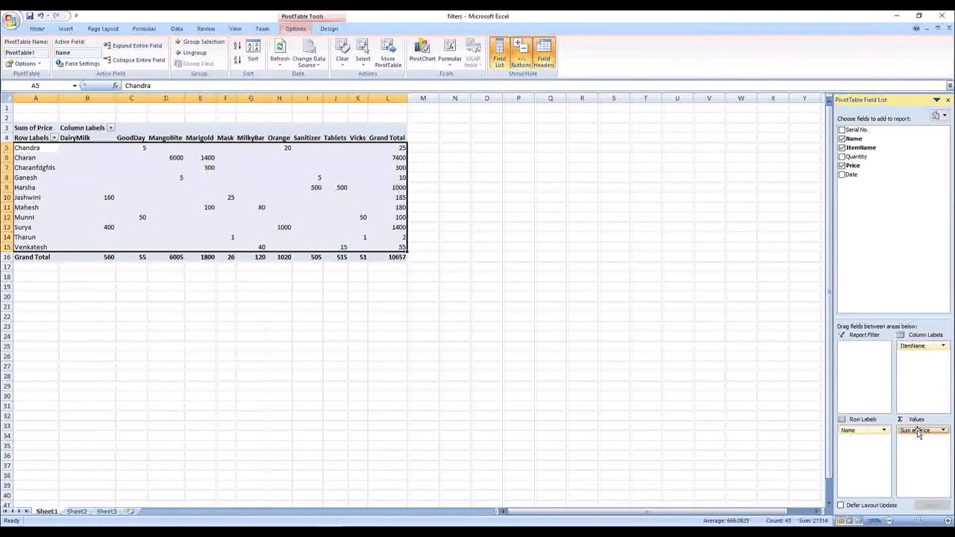
click(917, 431)
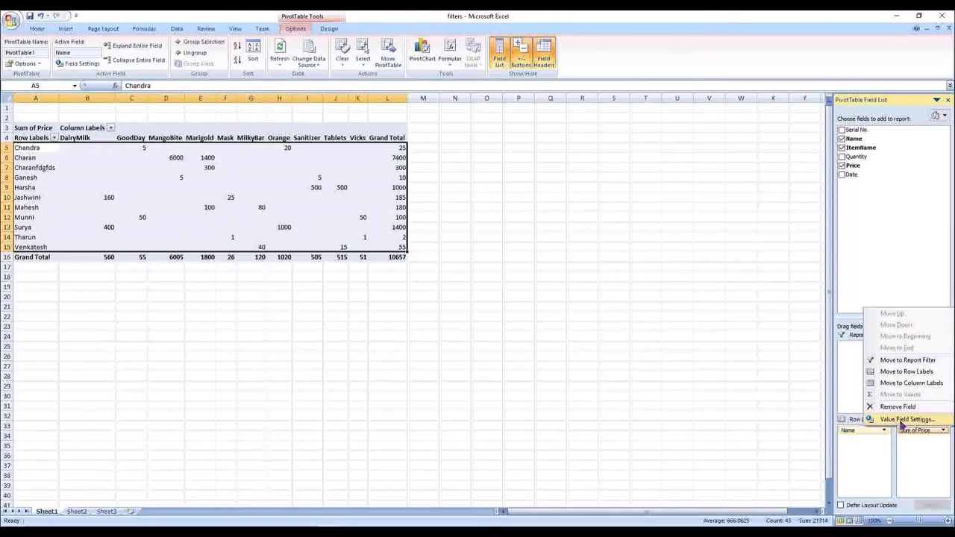
click(928, 420)
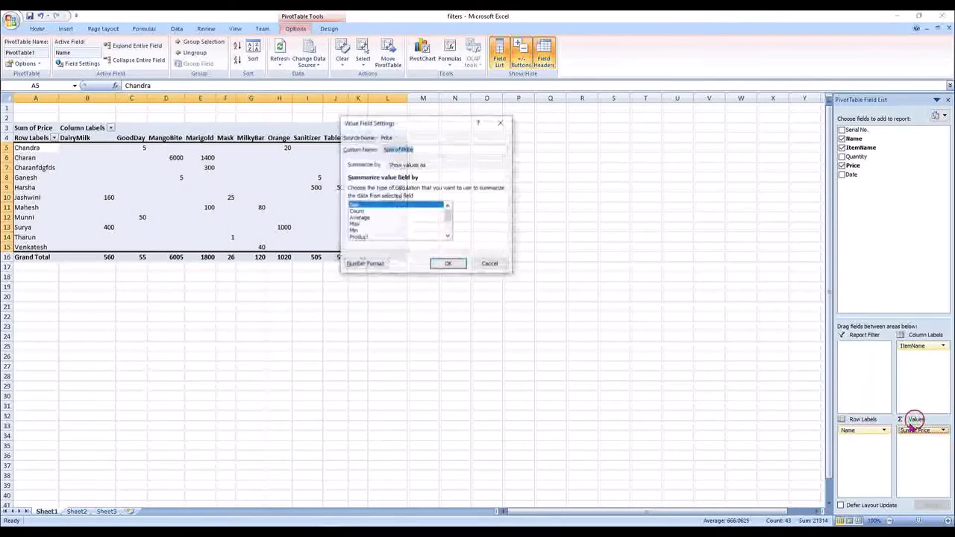
click(356, 212)
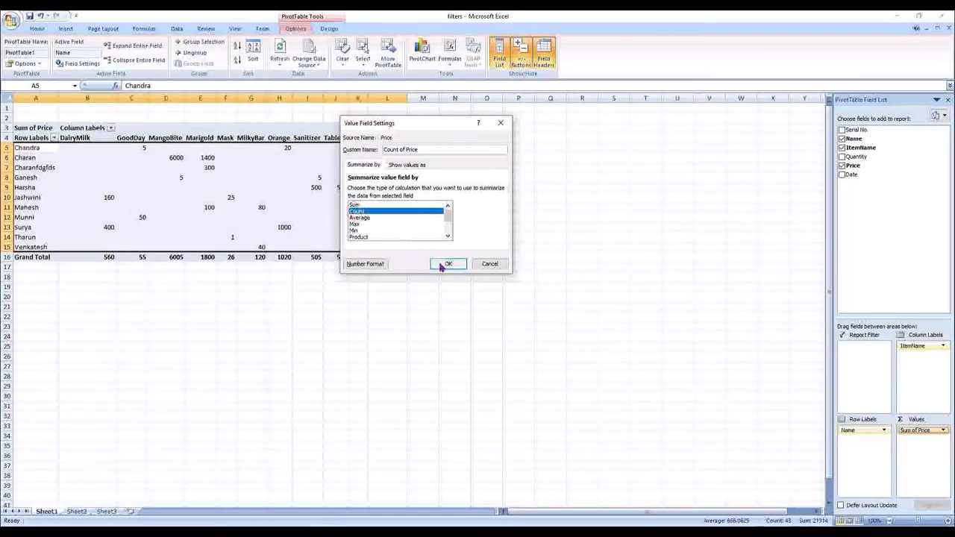
click(448, 263)
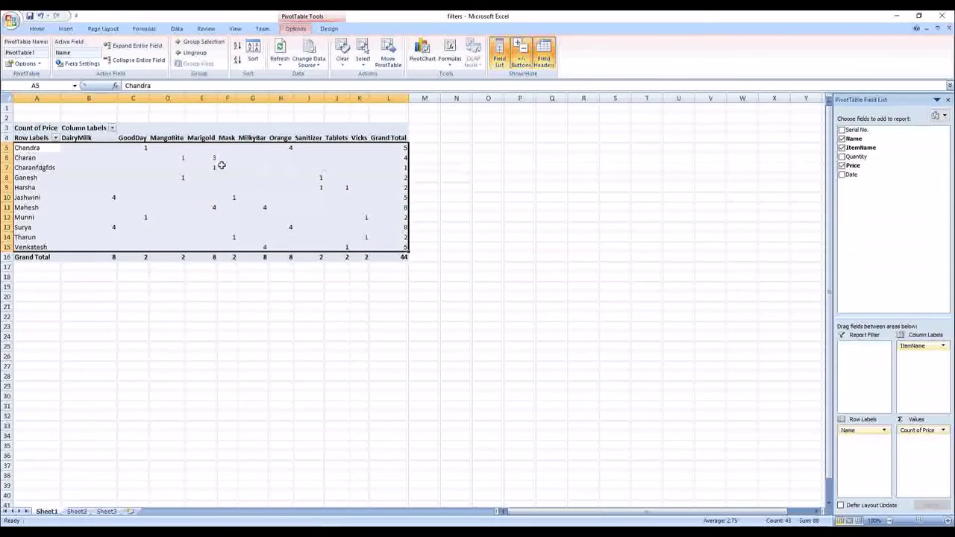
Check the counts 1 in C5, 4 in H5 and 5 in L5, then leave the pivot.
click(148, 148)
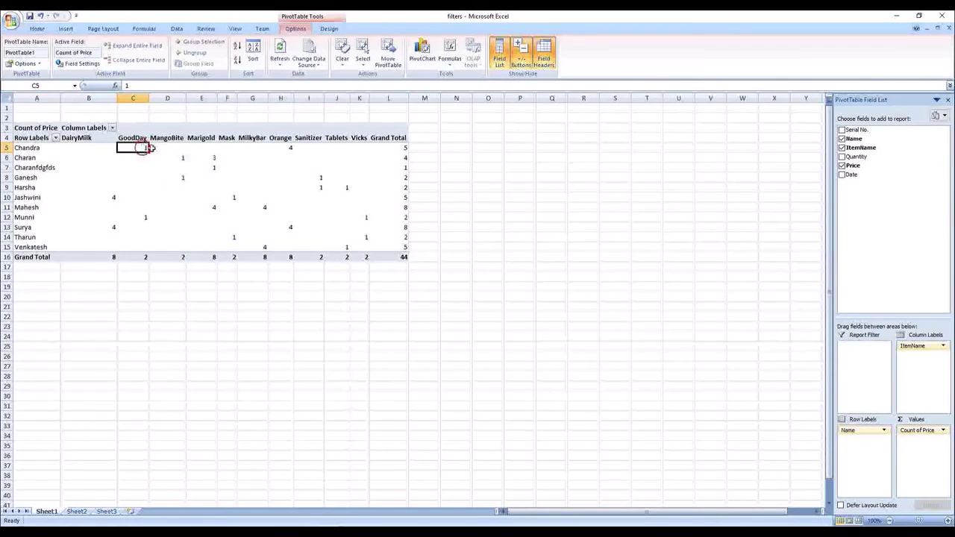
click(291, 148)
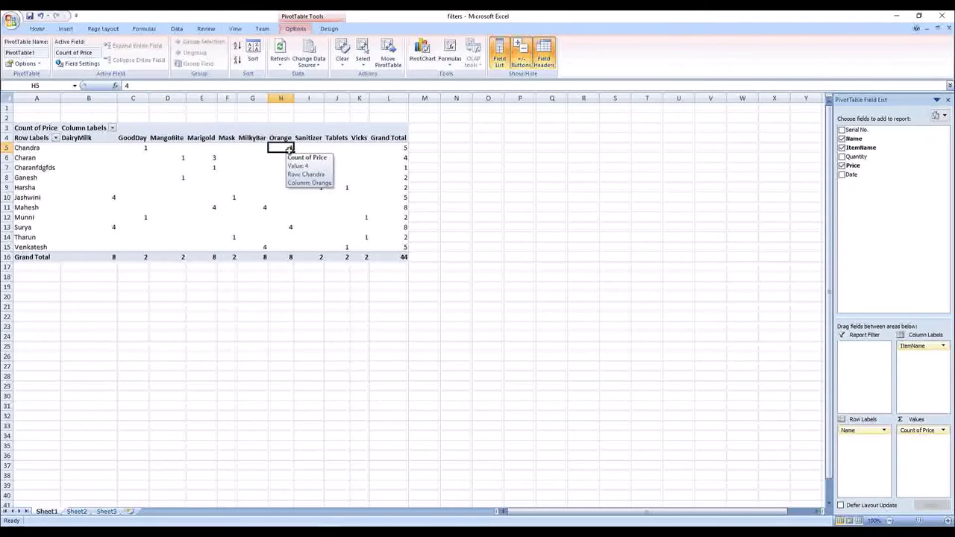
click(403, 149)
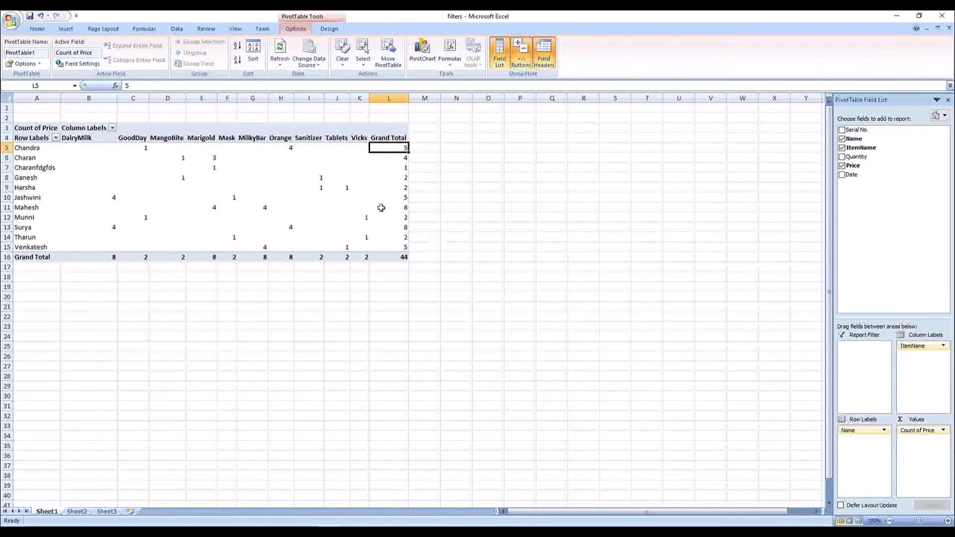
click(921, 431)
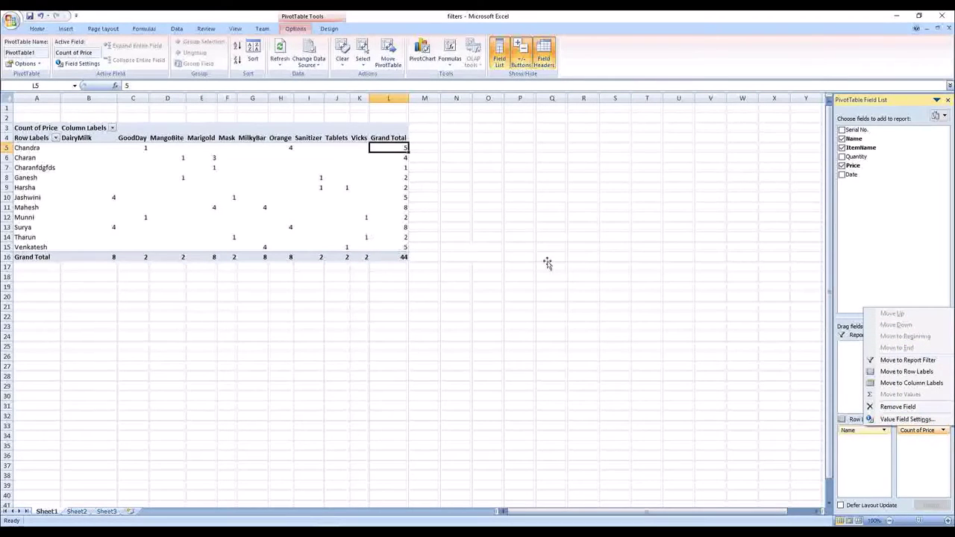
click(457, 167)
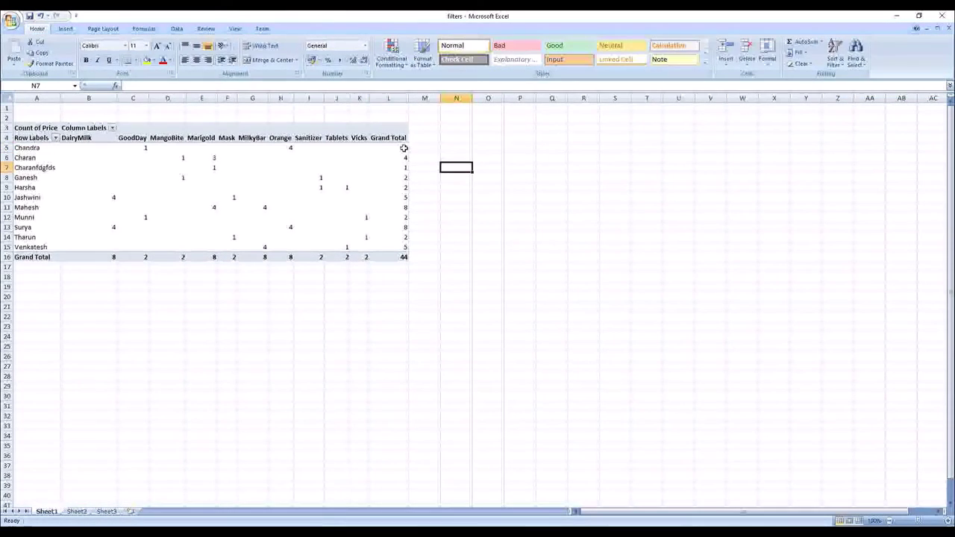
Drill into the L5 grand total on a new sheet and widen its Date column.
double_click(404, 148)
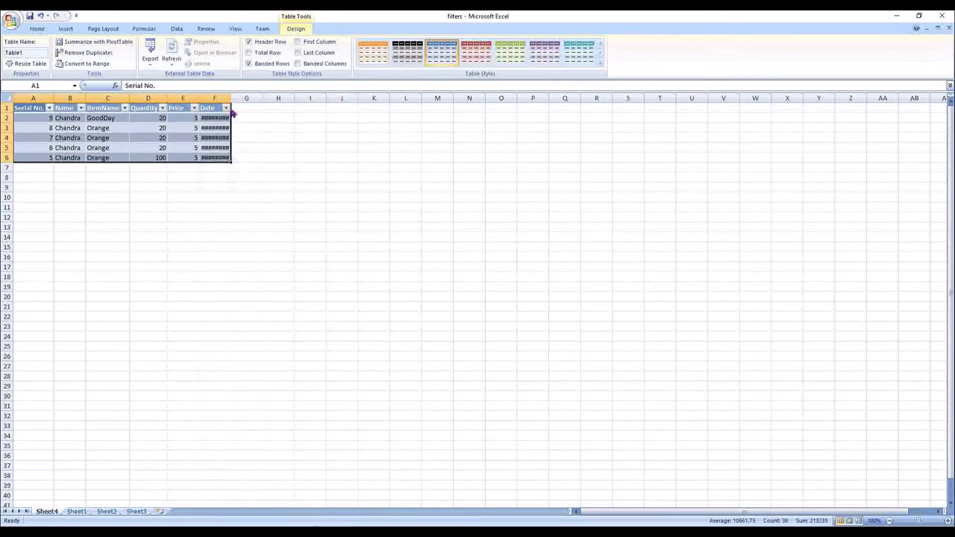
drag(231, 98, 260, 98)
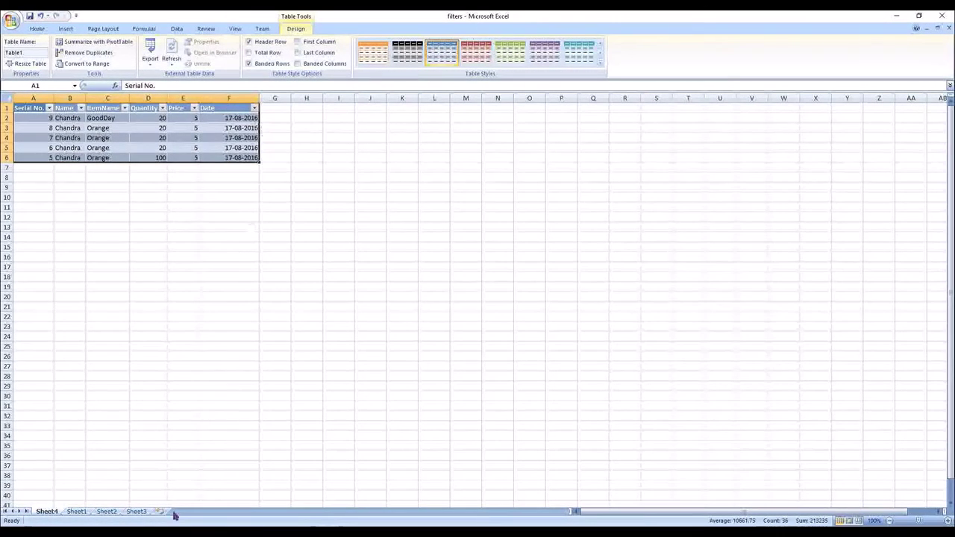
click(76, 512)
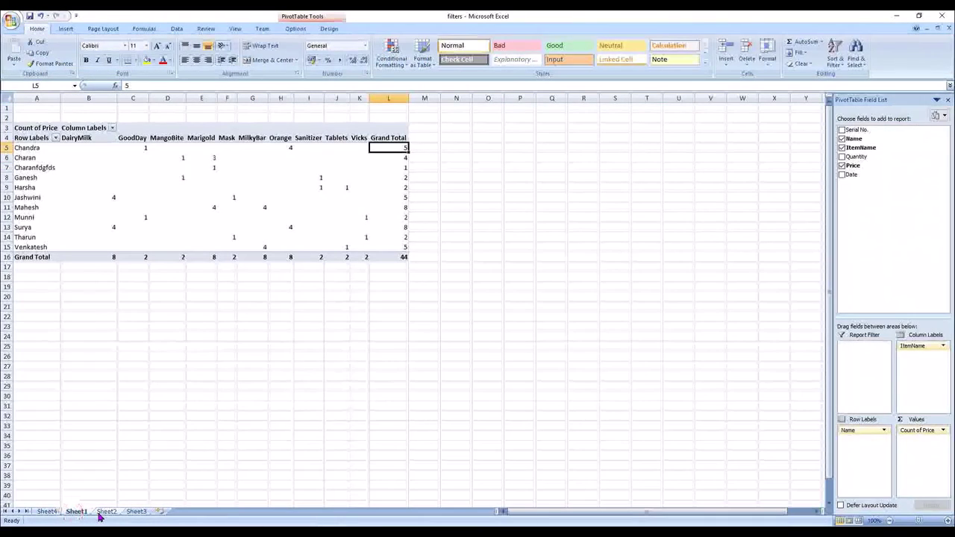
Drill into the MilkyBar count of 4 in G11, widen Date, and return to Sheet1.
click(403, 179)
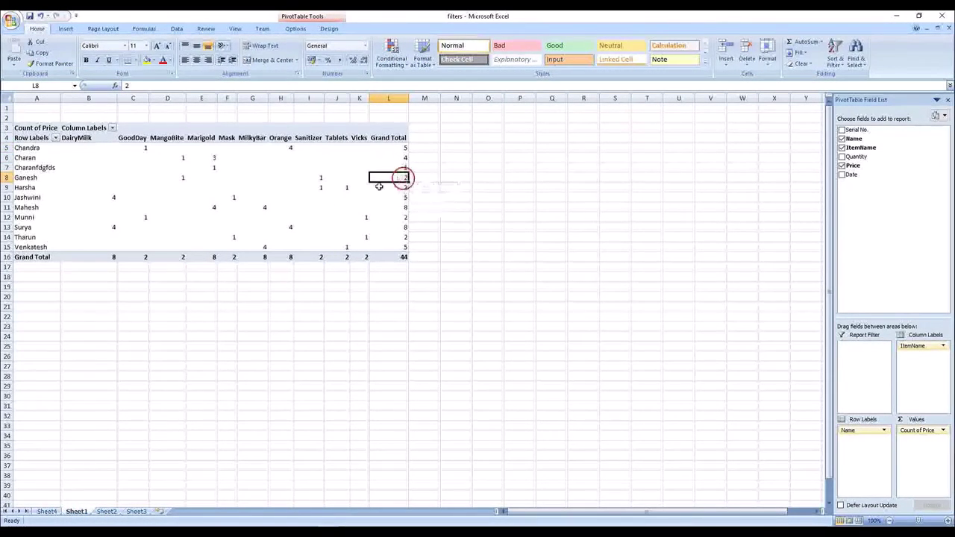
click(262, 208)
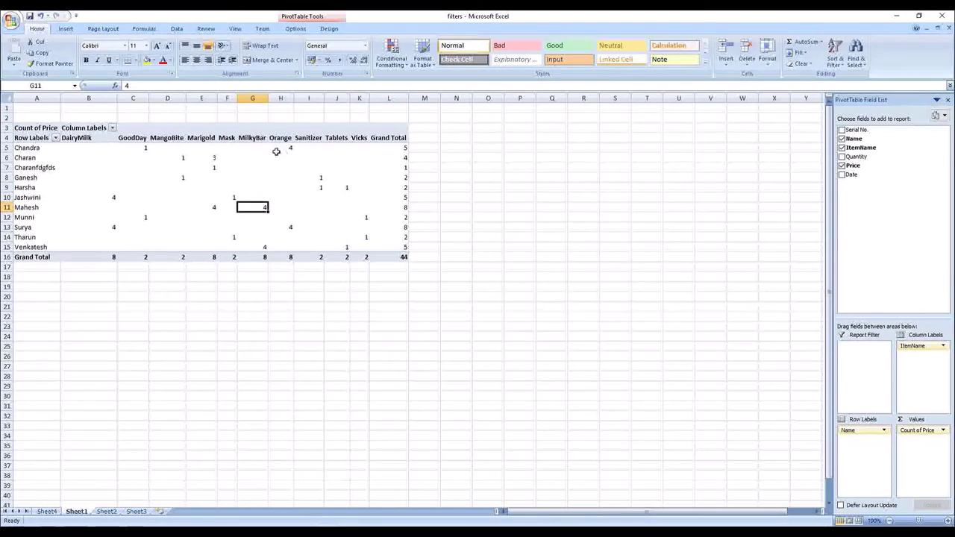
mouse_move(260, 208)
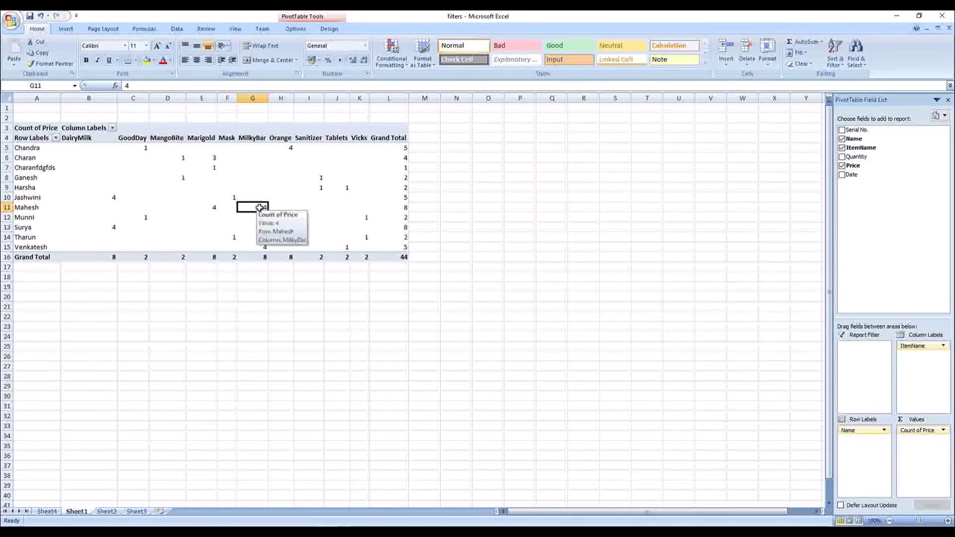
double_click(260, 208)
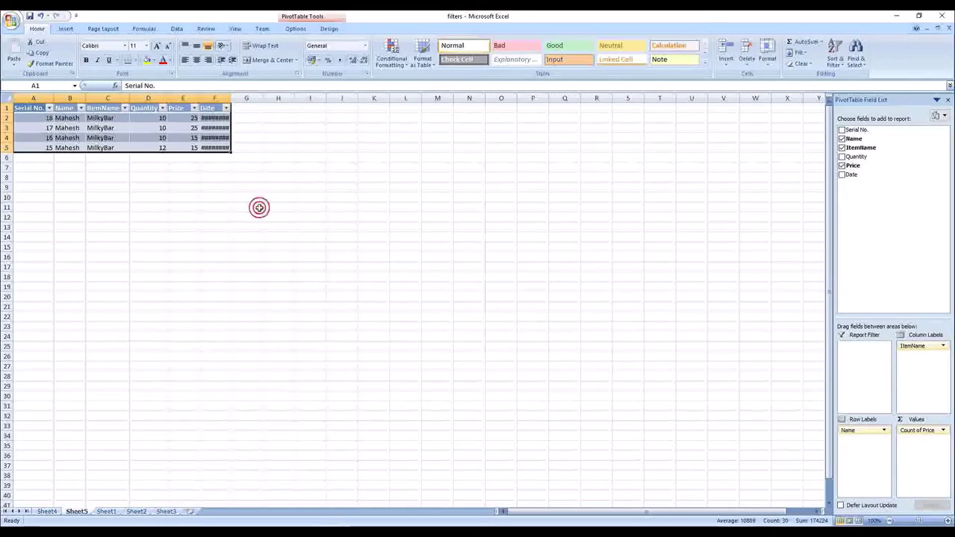
drag(232, 98, 250, 98)
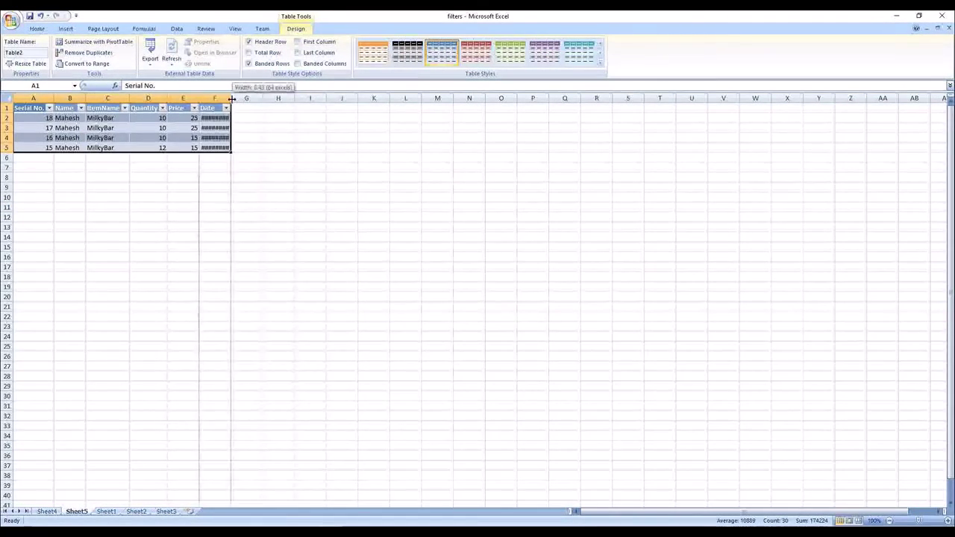
click(105, 512)
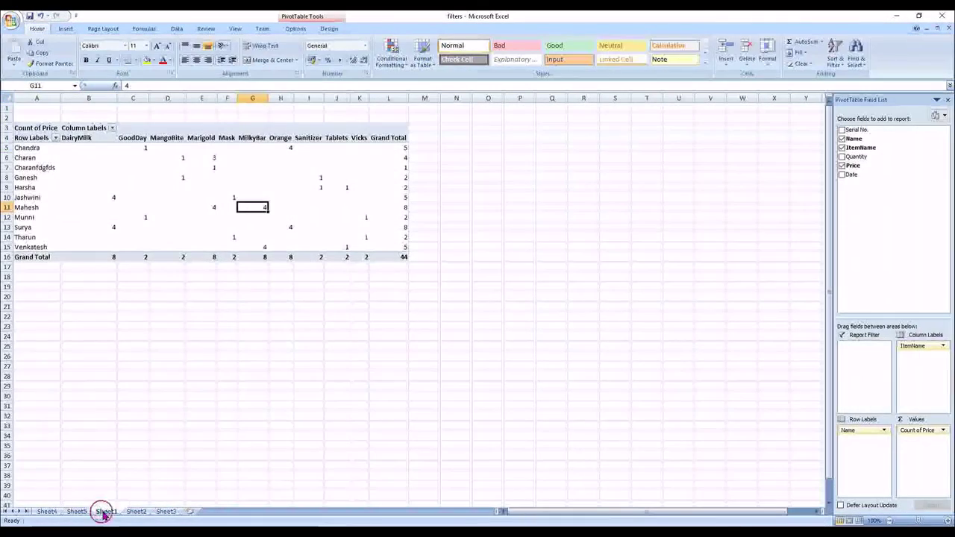
click(145, 218)
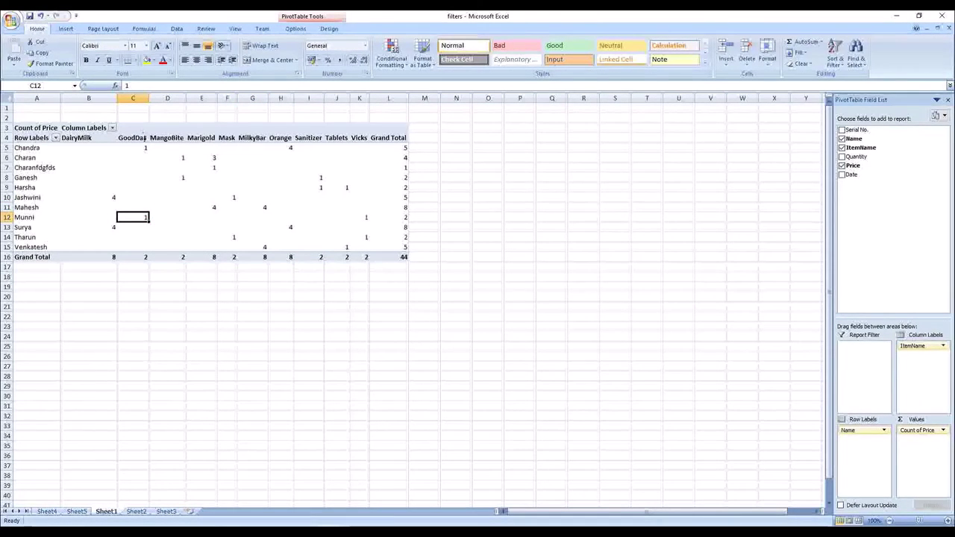
double_click(146, 216)
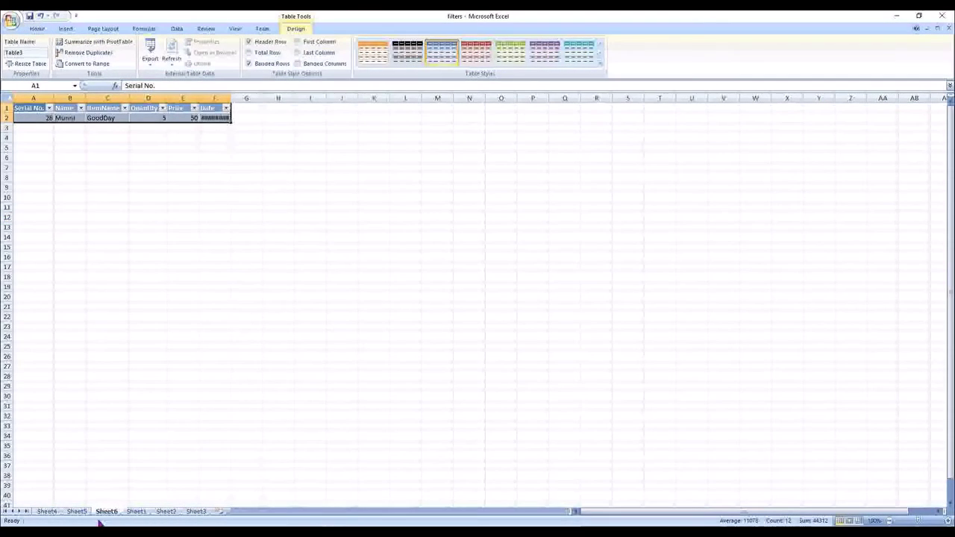
click(47, 120)
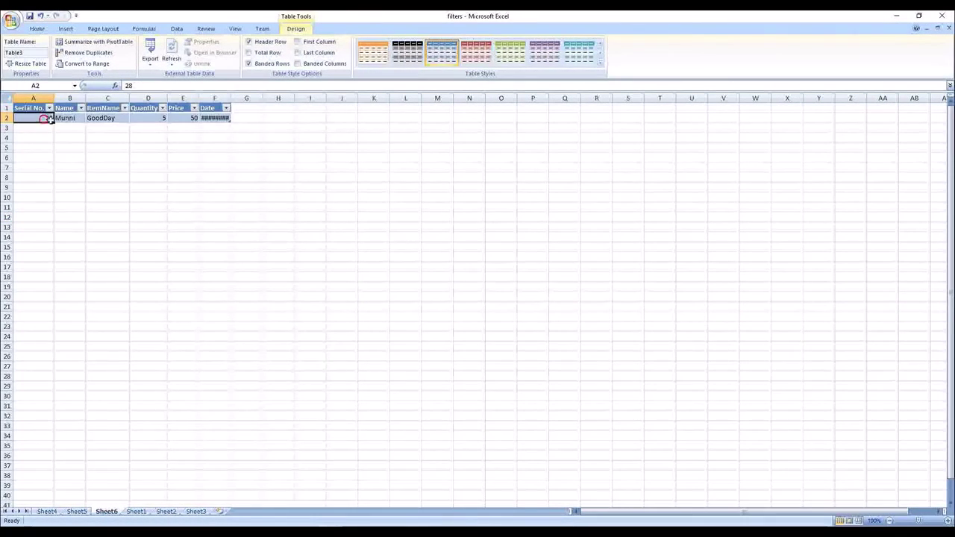
click(94, 116)
click(181, 118)
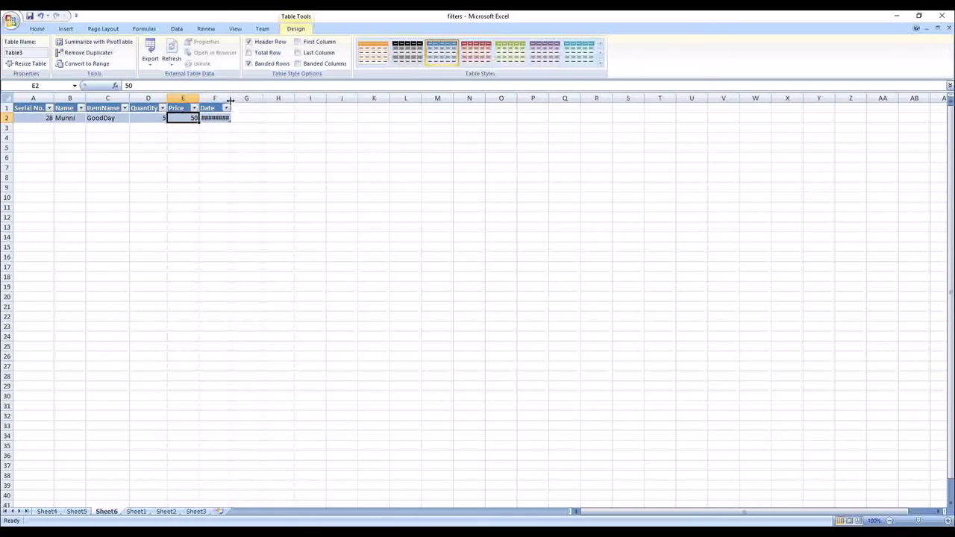
double_click(231, 100)
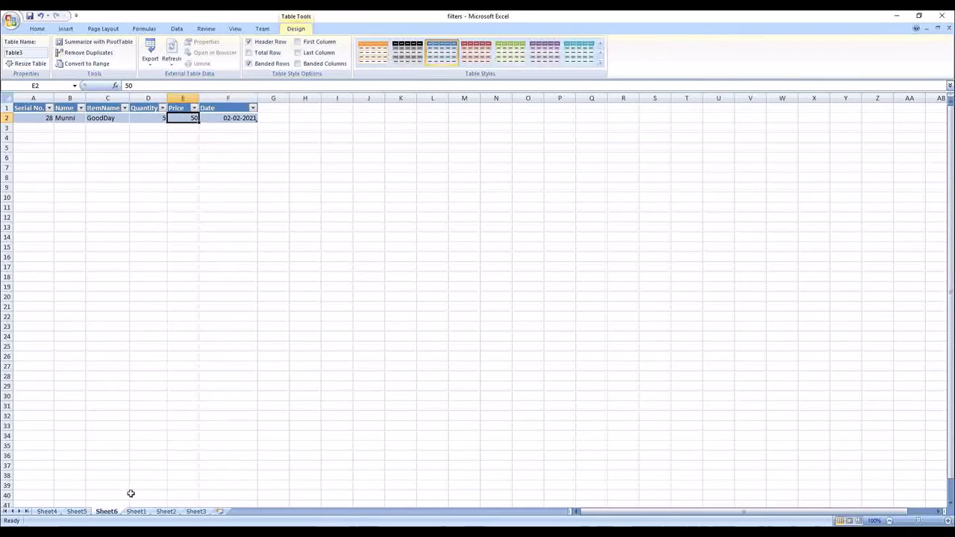
right_click(113, 512)
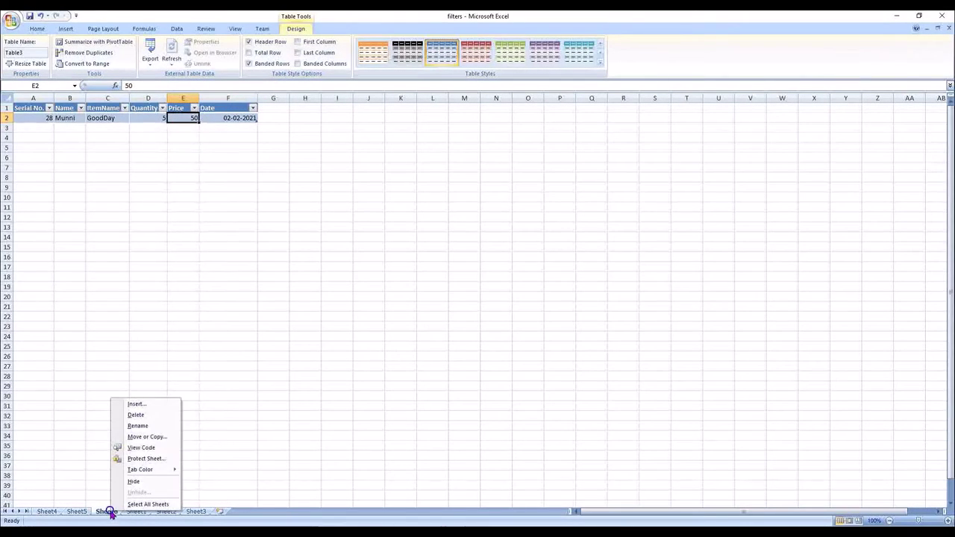
click(137, 414)
click(458, 298)
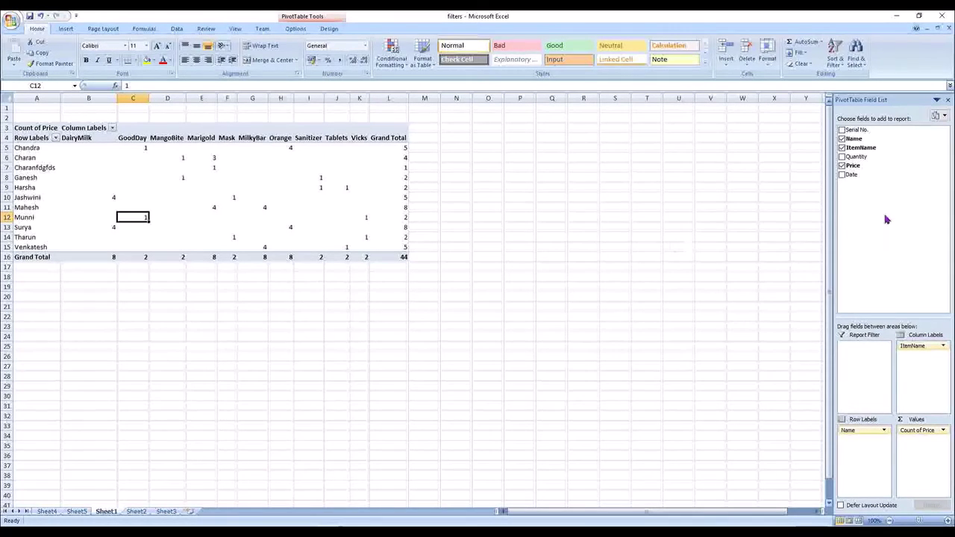
mouse_move(866, 175)
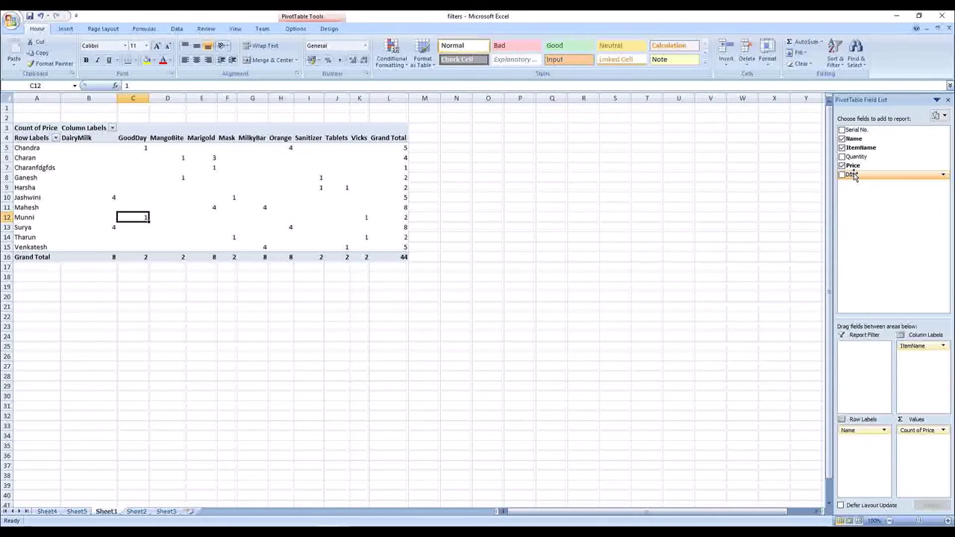
Nest Date under Name in the row labels and move ItemName into the report filter.
drag(855, 181, 861, 429)
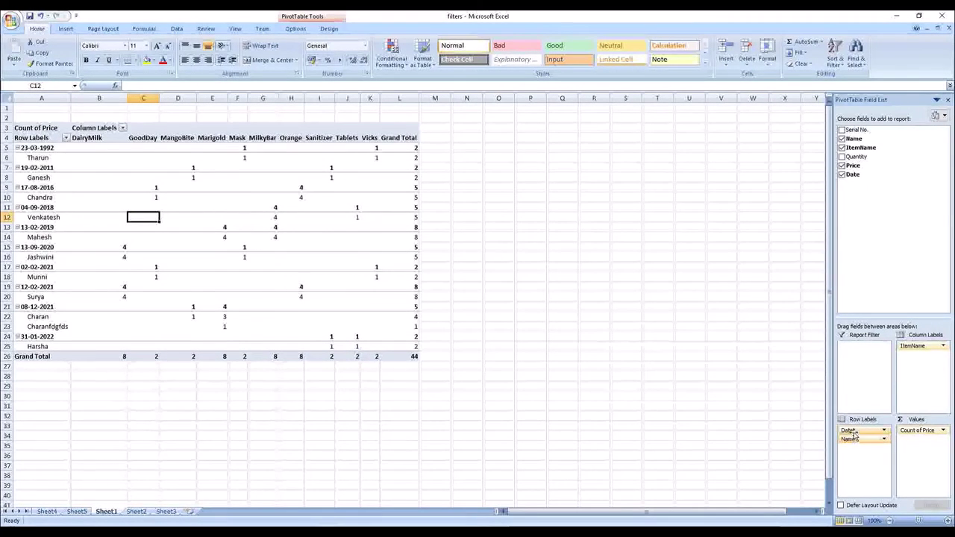
drag(854, 433, 860, 444)
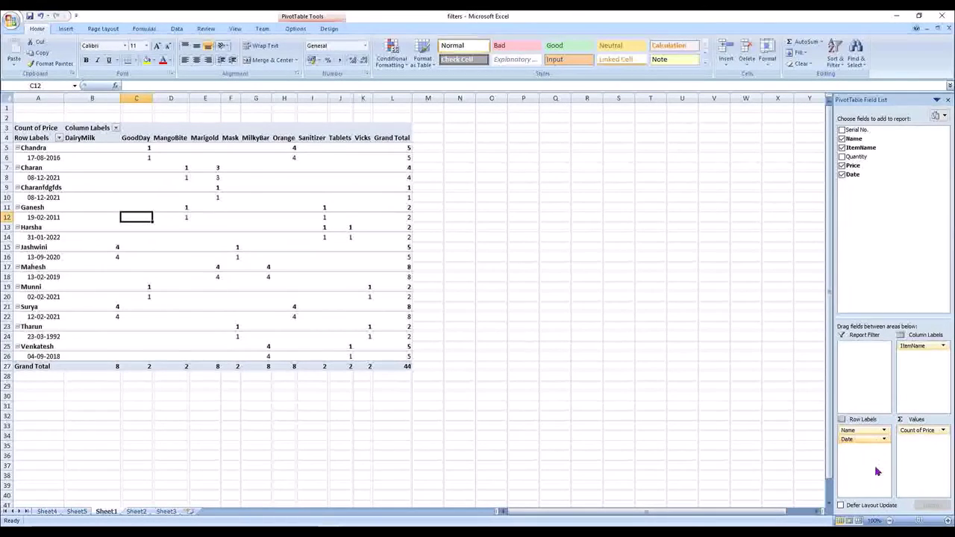
click(865, 365)
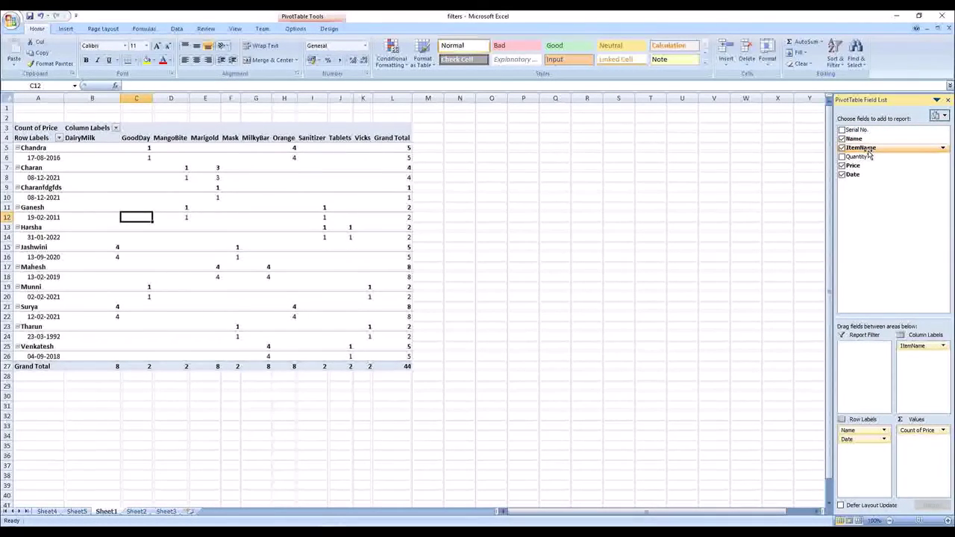
drag(865, 147, 870, 363)
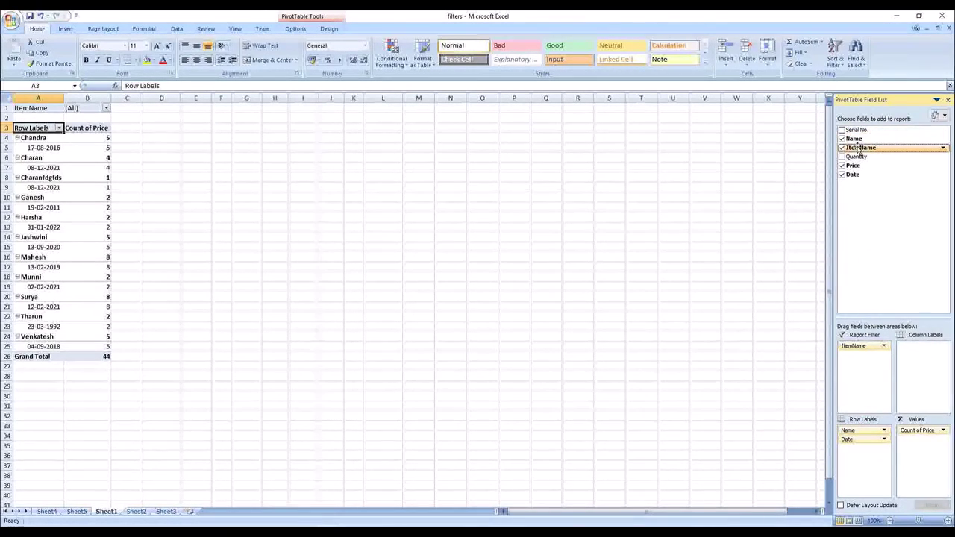
Return ItemName to the column labels and add Quantity as a report filter.
drag(858, 147, 925, 343)
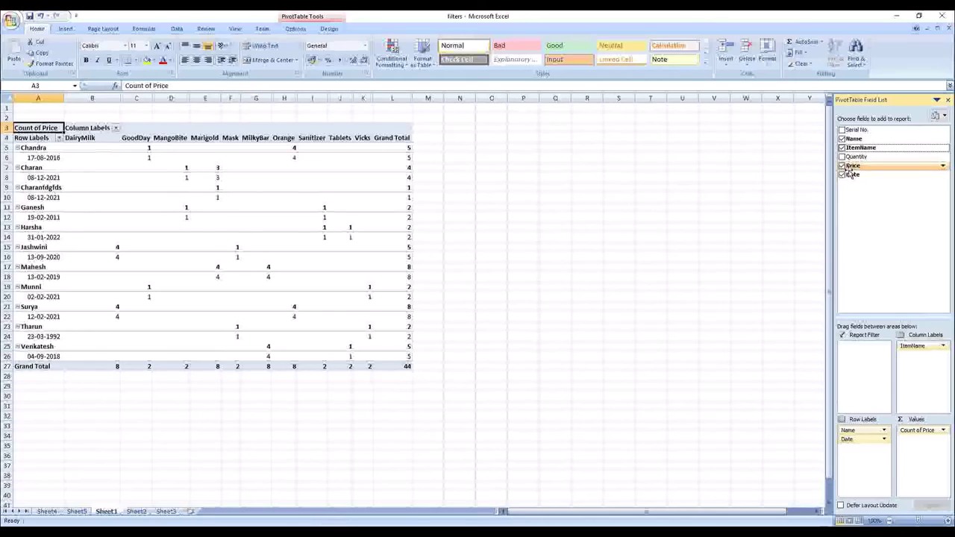
drag(856, 157, 883, 363)
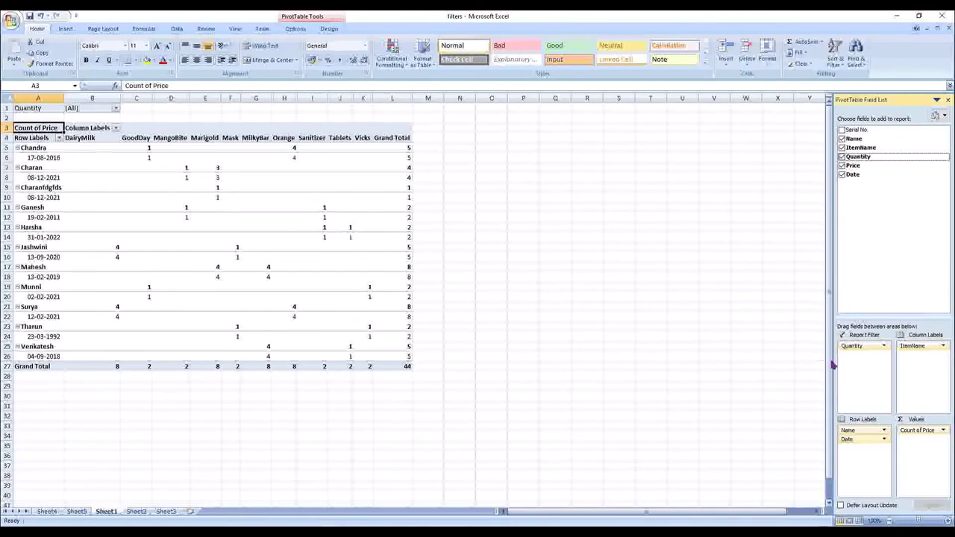
click(30, 108)
Filter Quantity to several selected values including 5, giving a Grand Total of 25.
click(116, 109)
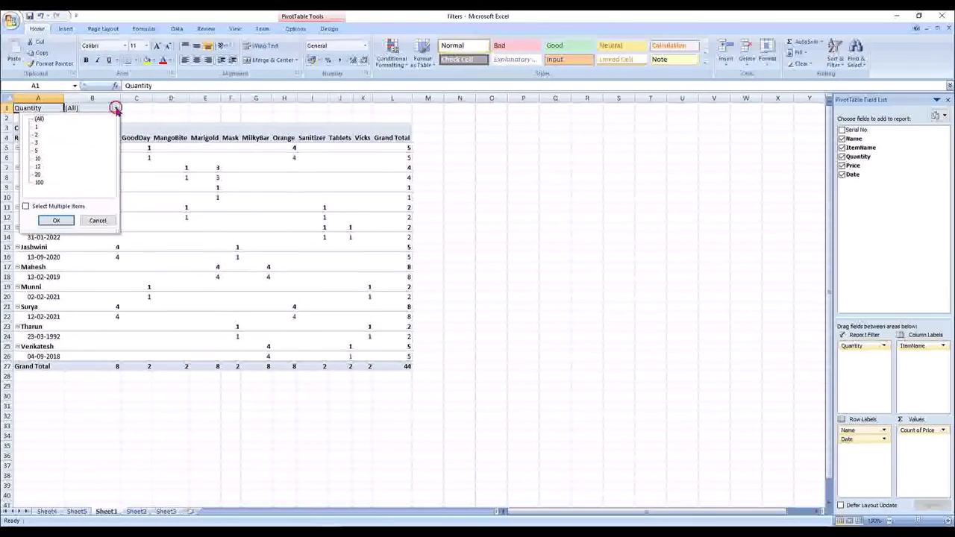
click(26, 206)
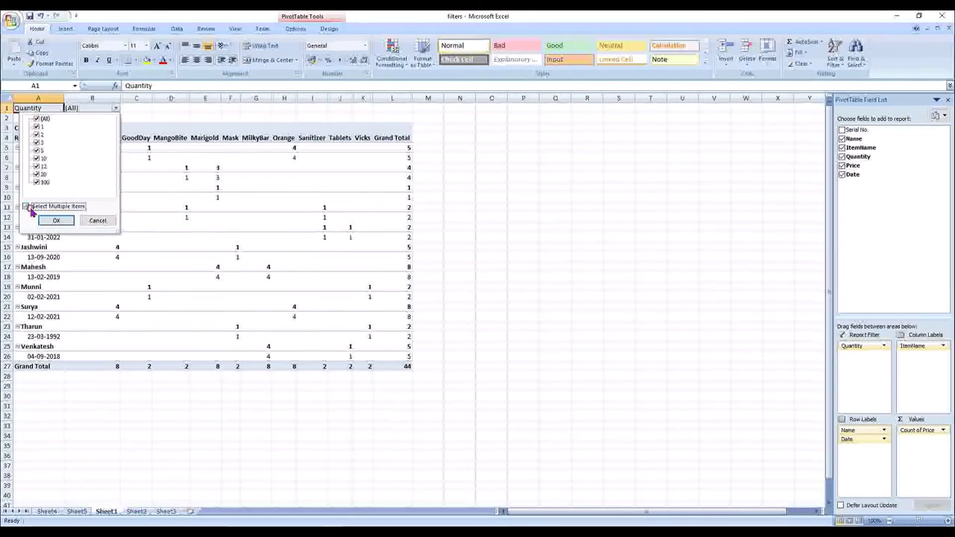
click(37, 127)
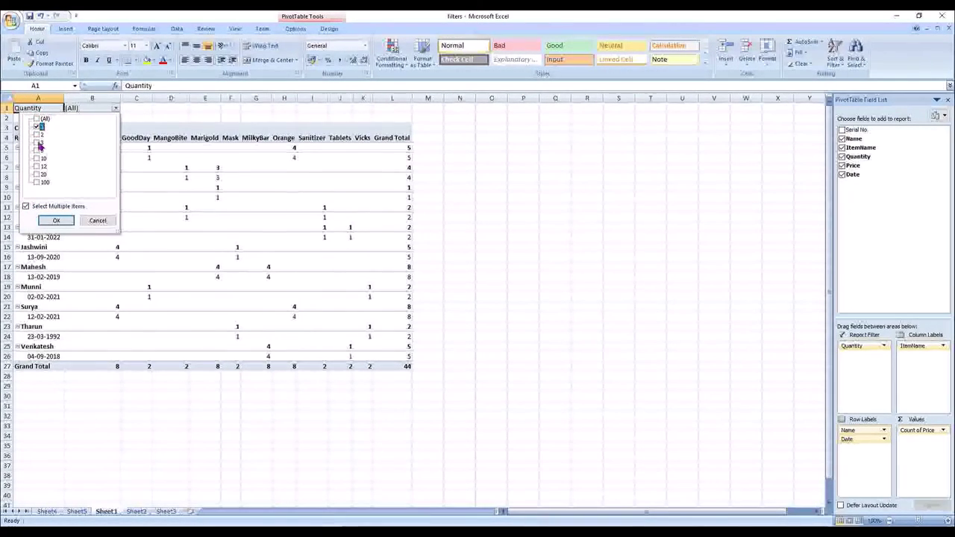
click(36, 126)
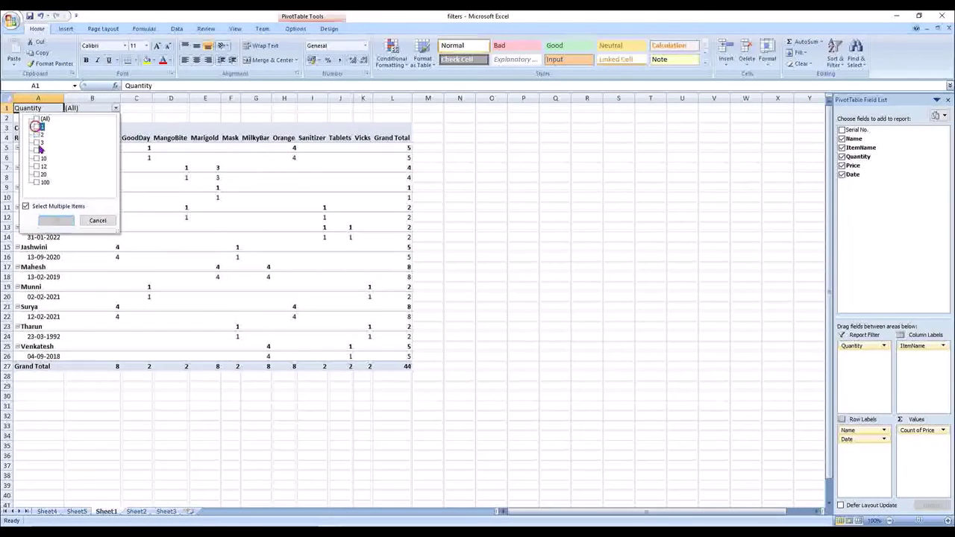
click(38, 150)
click(38, 158)
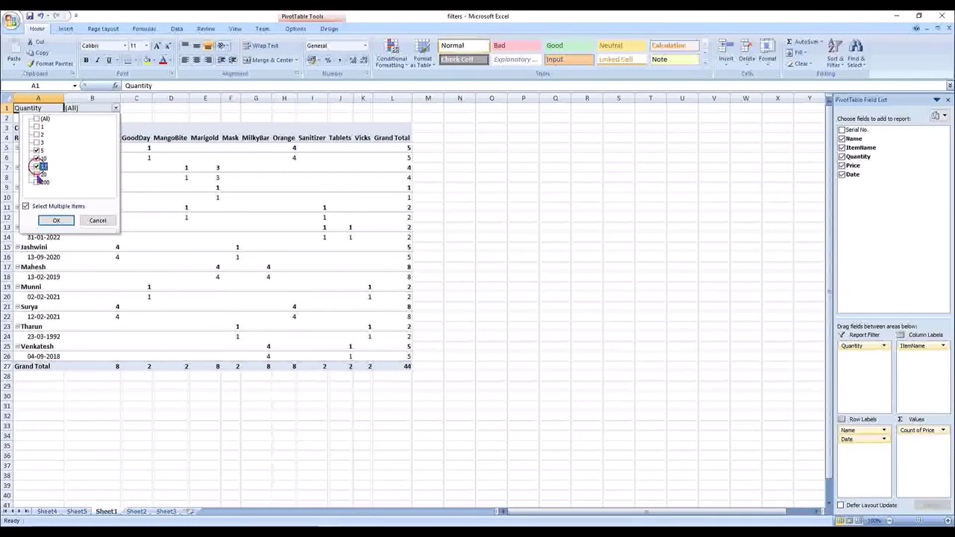
click(37, 182)
click(60, 220)
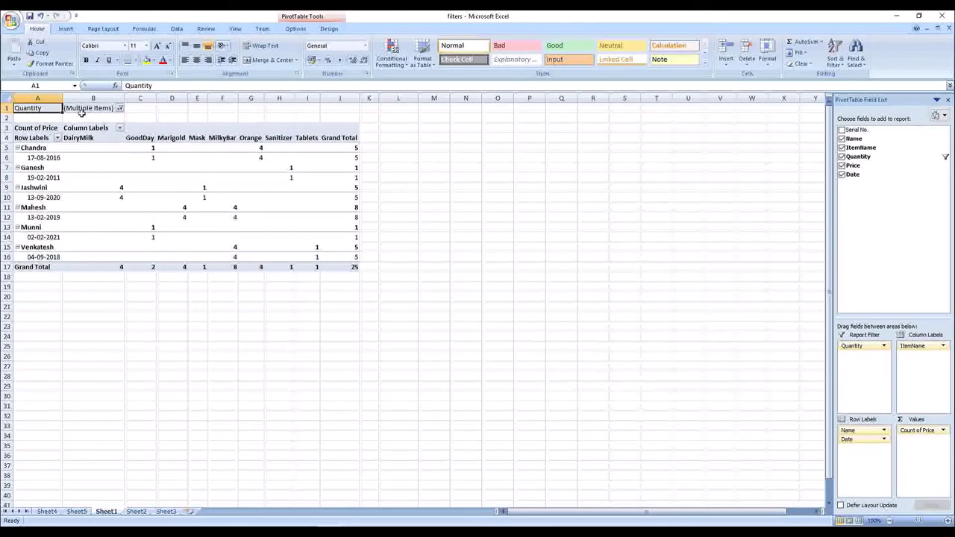
Filter the Name row labels so only Chandra is shown.
click(57, 138)
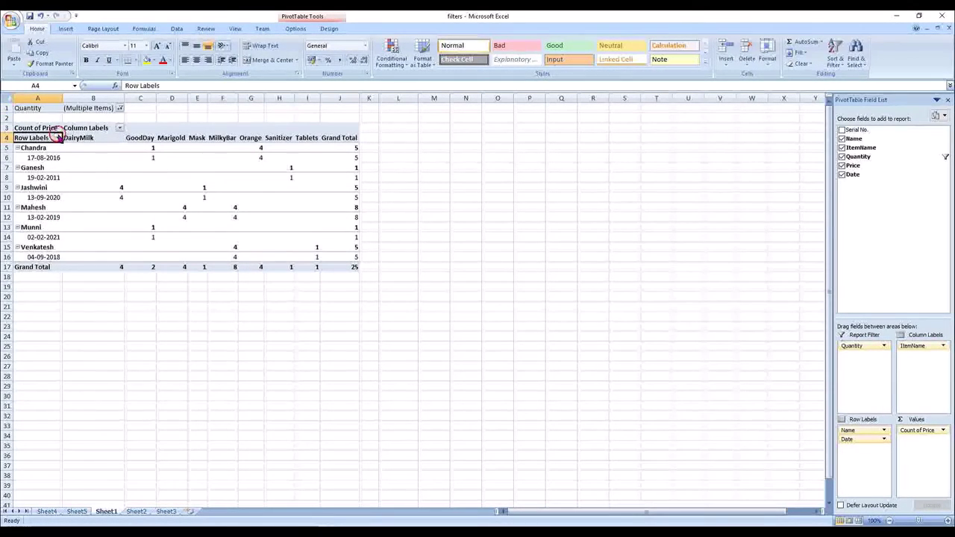
click(57, 137)
click(31, 243)
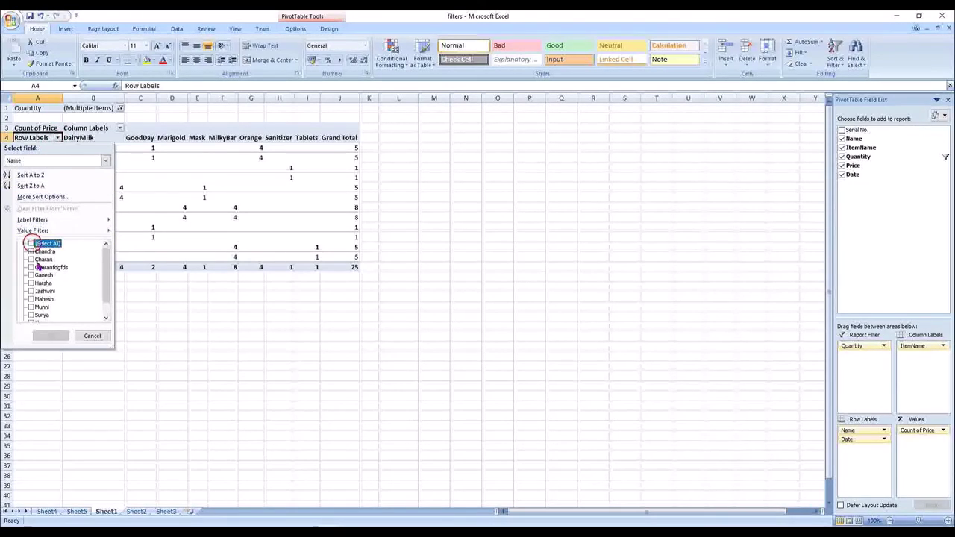
click(31, 252)
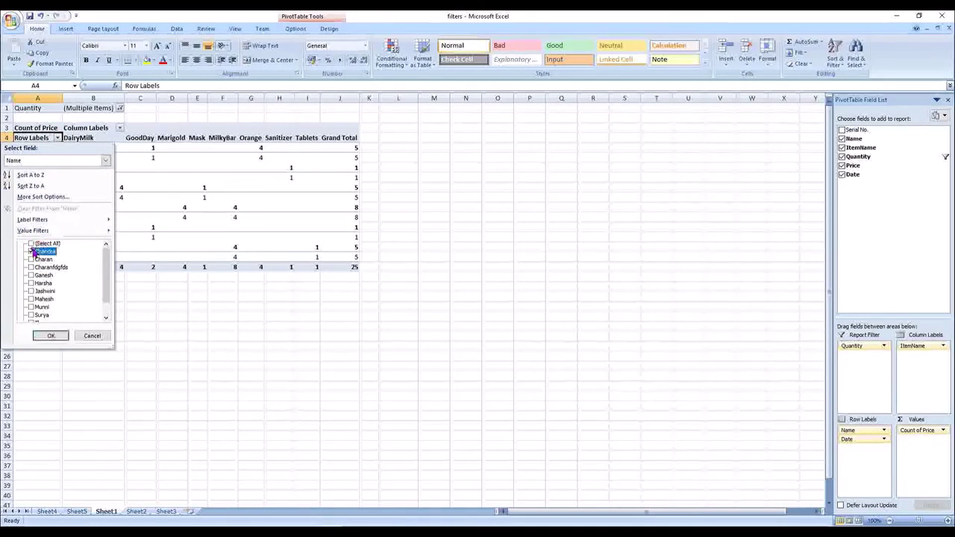
click(63, 339)
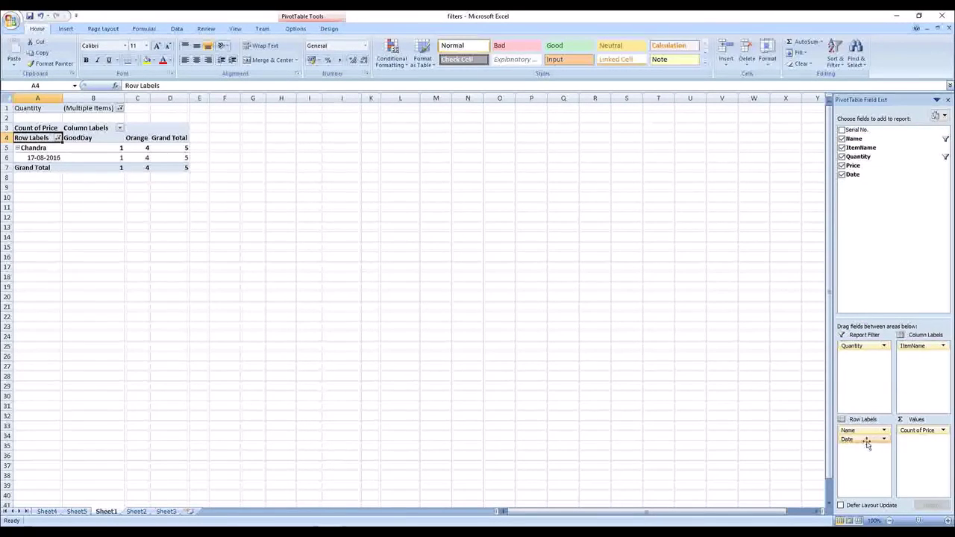
Move the Name field into the column labels so names run across the pivot.
mouse_move(848, 431)
mouse_down()
mouse_move(925, 355)
mouse_move(859, 442)
mouse_up()
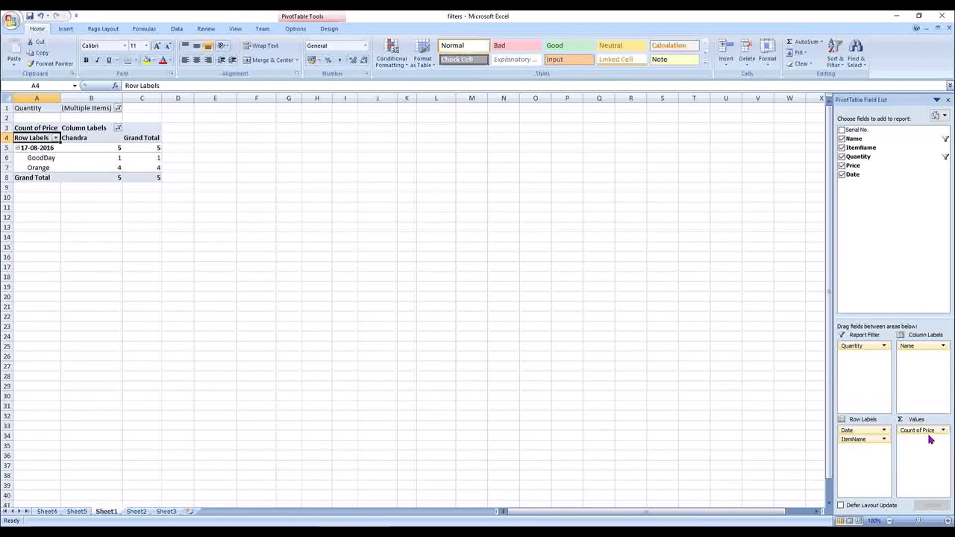
click(922, 433)
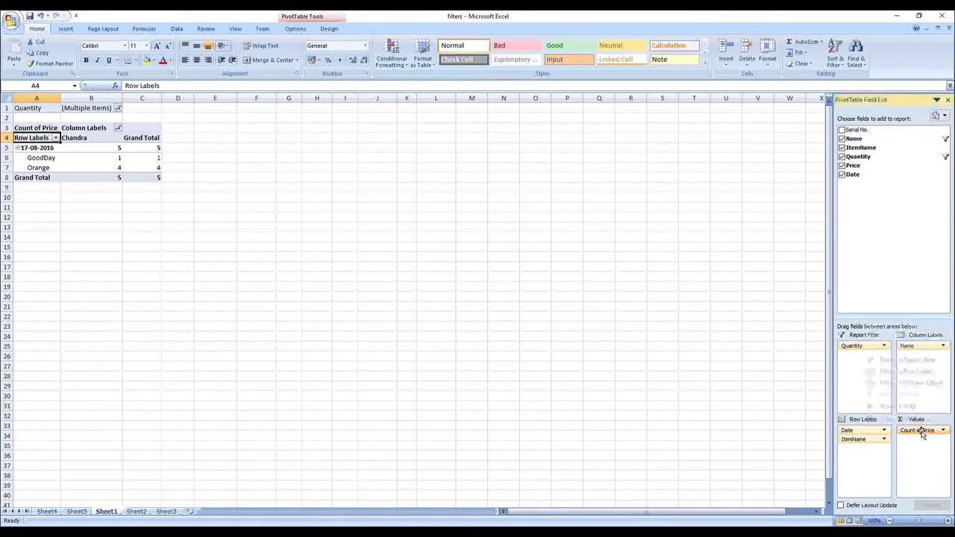
click(914, 421)
scroll(393, 230, down, 1)
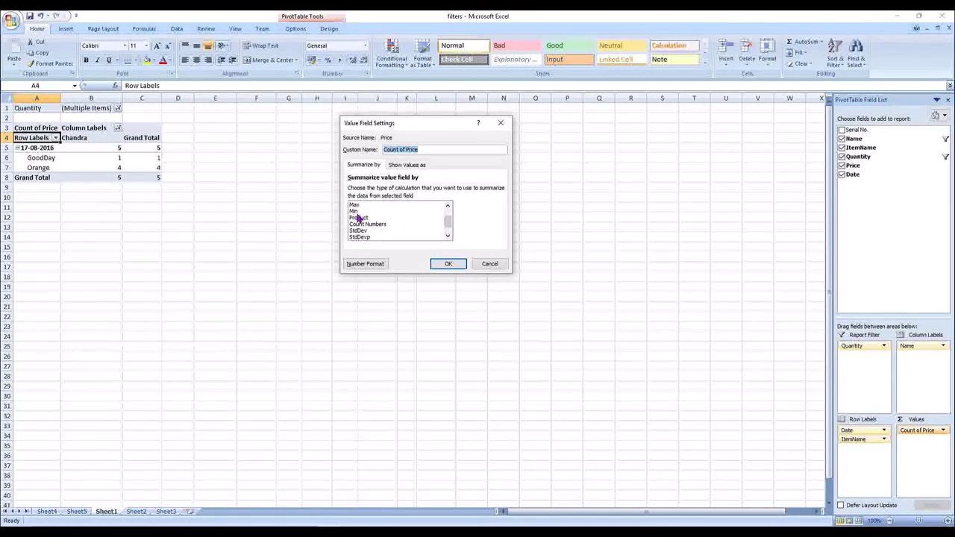
scroll(371, 232, down, 1)
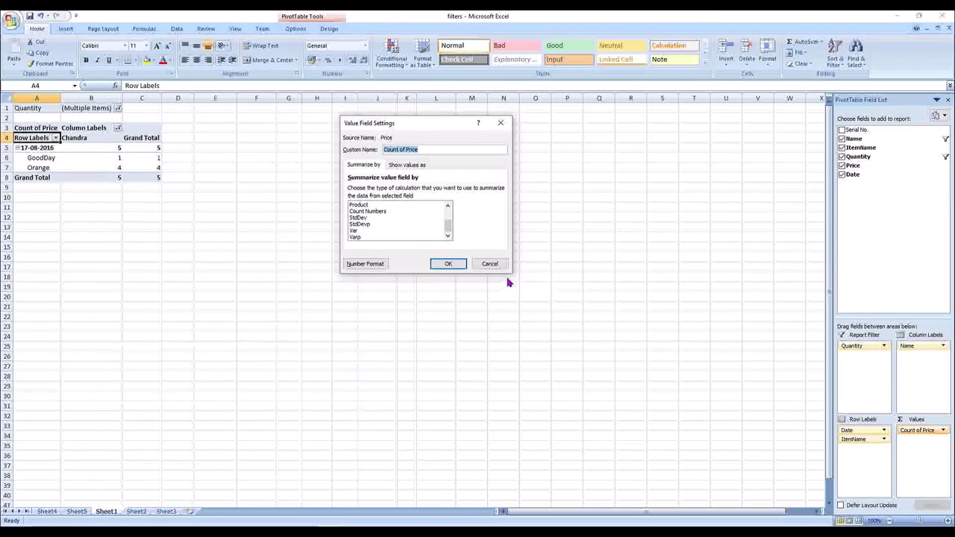
scroll(403, 224, up, 2)
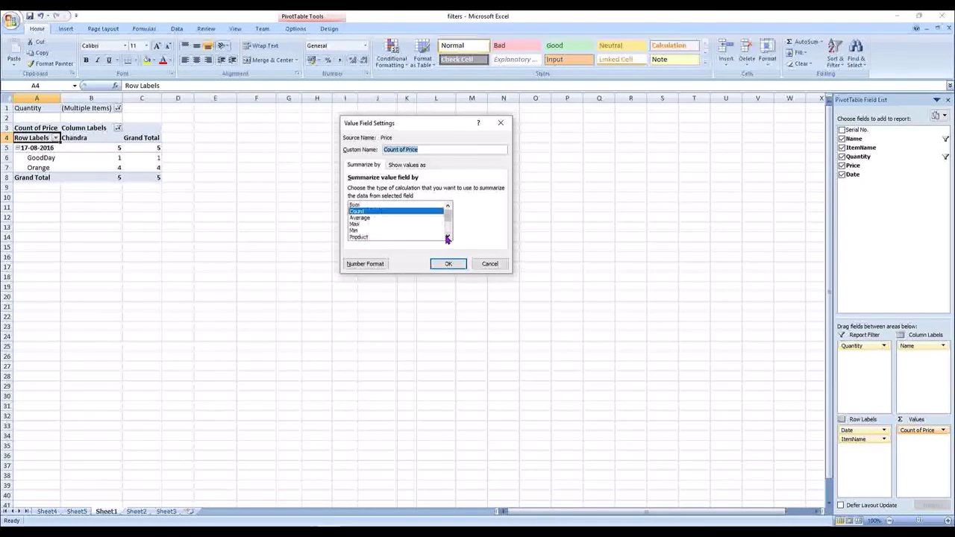
click(501, 124)
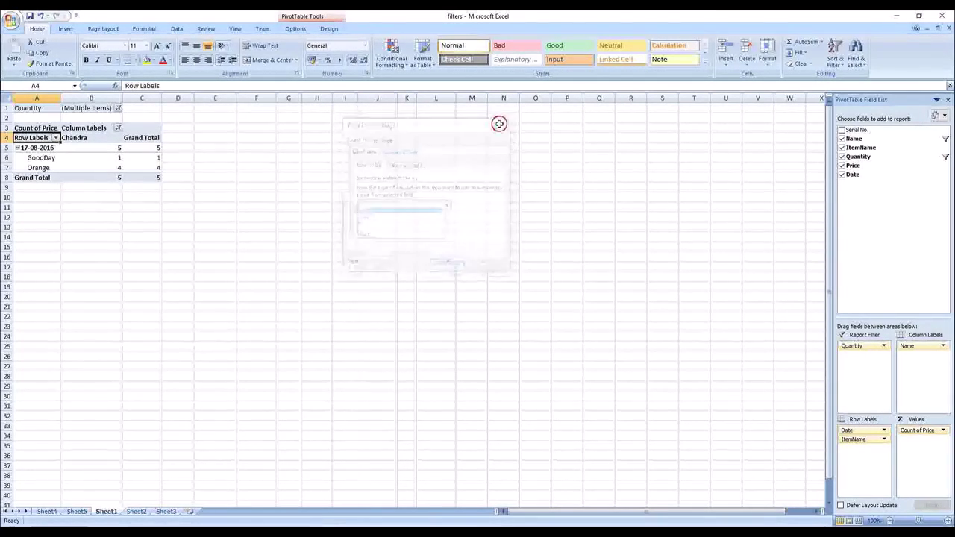